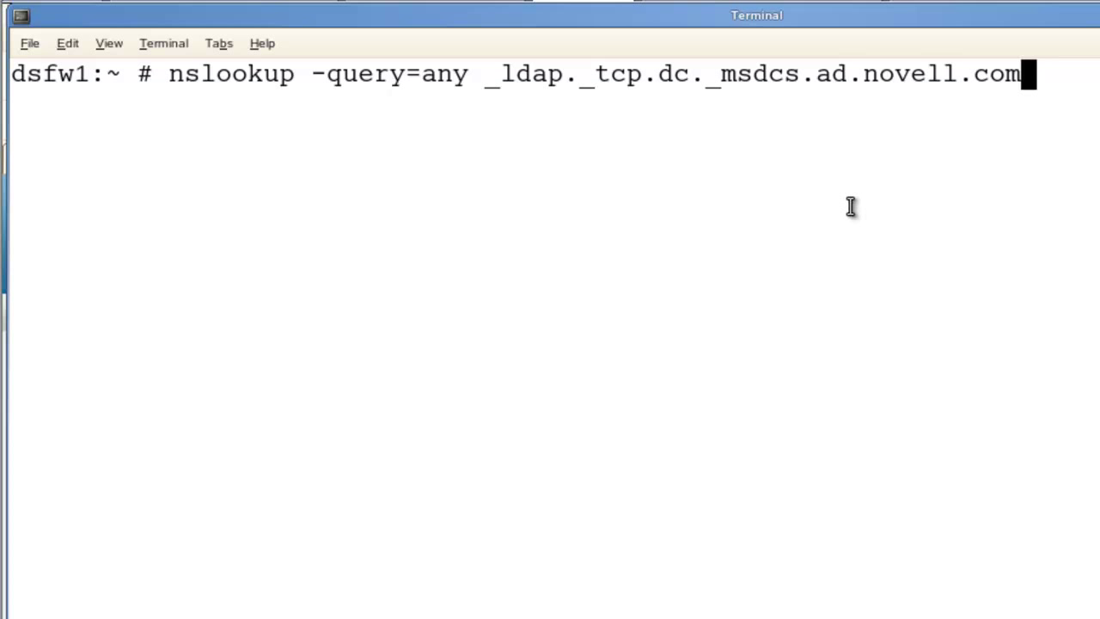
Run the nslookup query of type any for _ldap._tcp.dc._msdcs.ad.novell.com, and clear the terminal
key(Return)
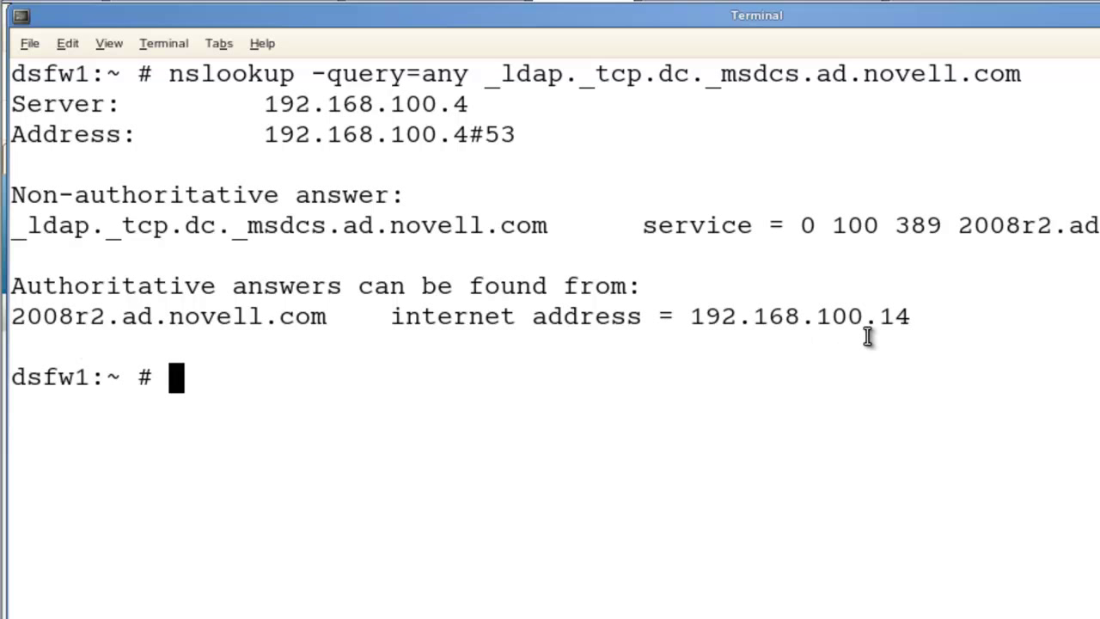
text(clear)
key(Return)
Recall the previous nslookup command, remove the dc._msdcs part, and query any records for _ldap._tcp.ad.novell.com
key(Up)
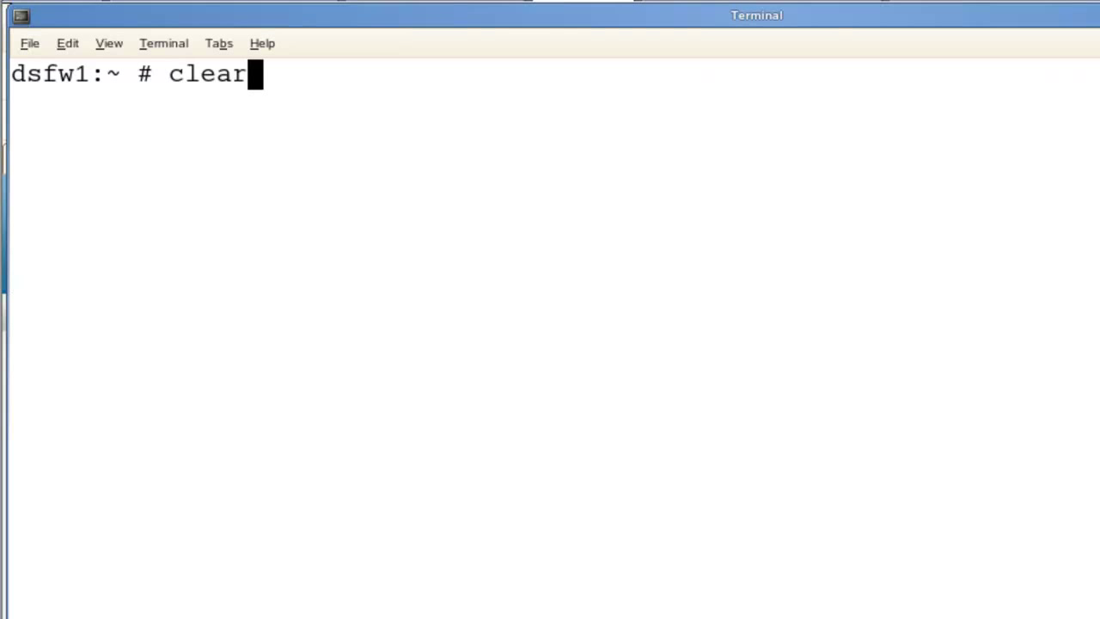
key(Up)
key(Left)
key(Left)
key(Left)
key(Left)
key(Left)
key(Left)
key(Left)
key(Left)
key(Left)
key(Left)
key(Left)
key(Left)
key(Left)
key(BackSpace)
key(BackSpace)
key(BackSpace)
key(BackSpace)
key(BackSpace)
key(BackSpace)
key(BackSpace)
key(BackSpace)
key(BackSpace)
key(BackSpace)
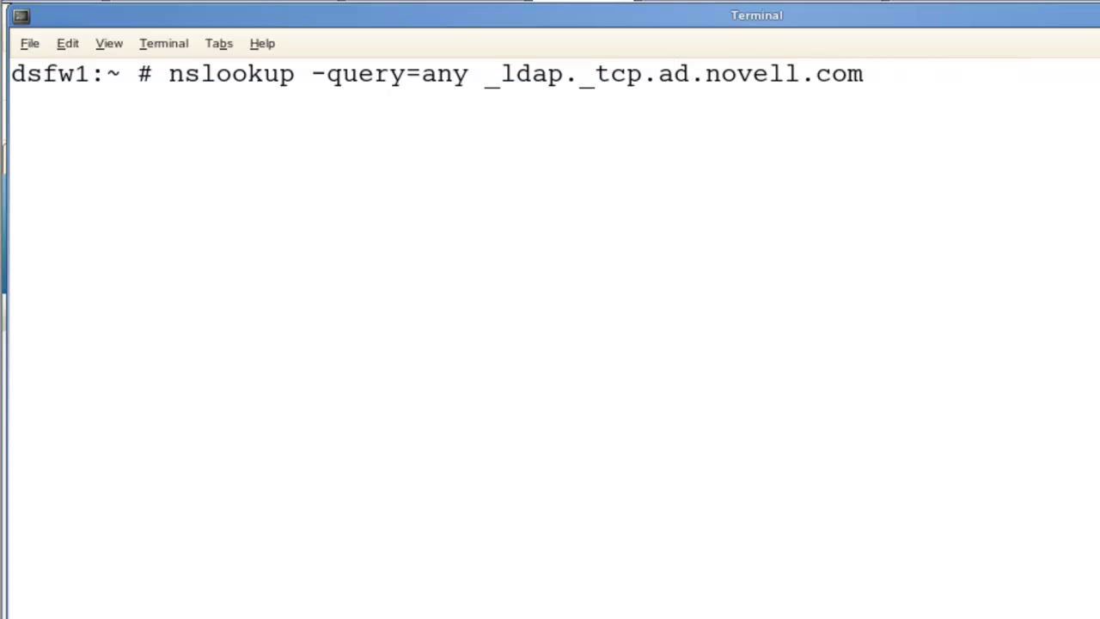
key(Return)
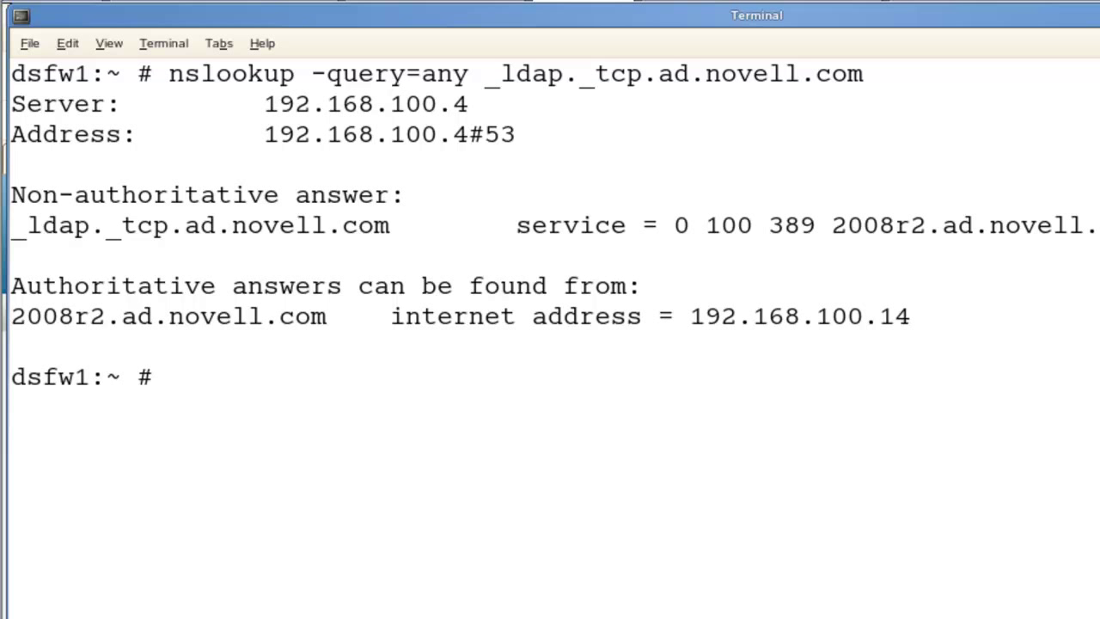
Clear the terminal and run a reverse nslookup on 192.168.100.14
text(clear)
key(Return)
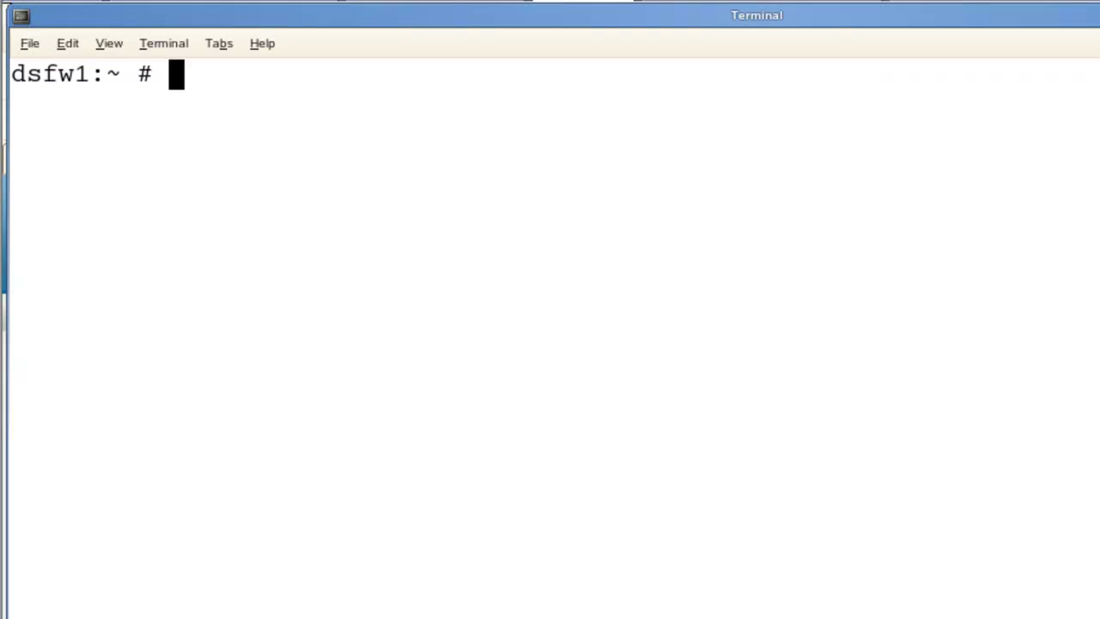
text(nslookup)
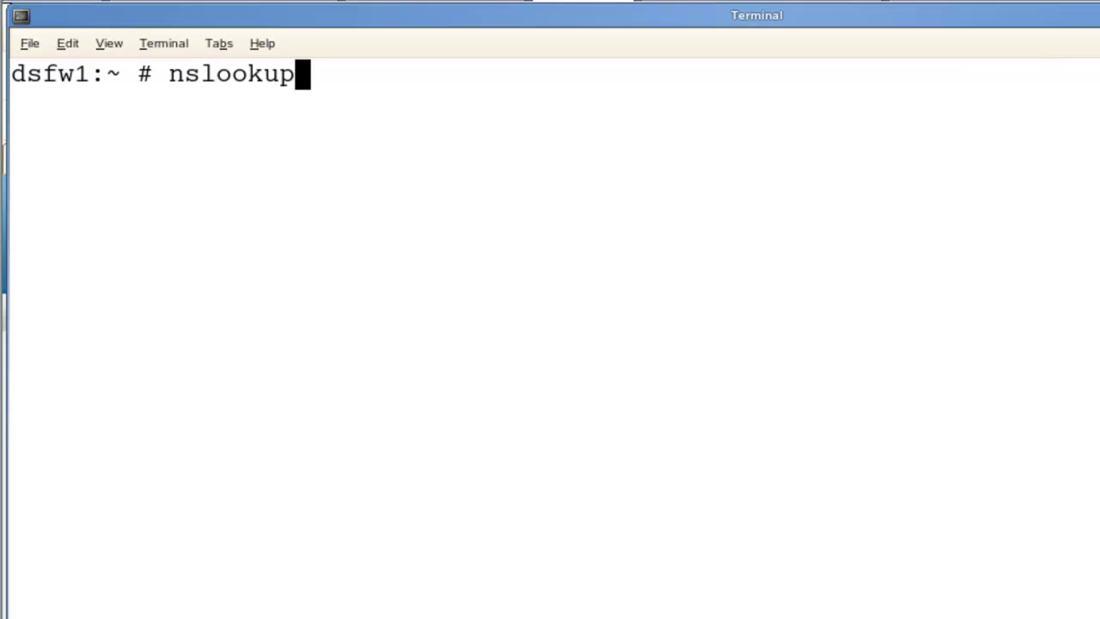
text( 192.168.100.14)
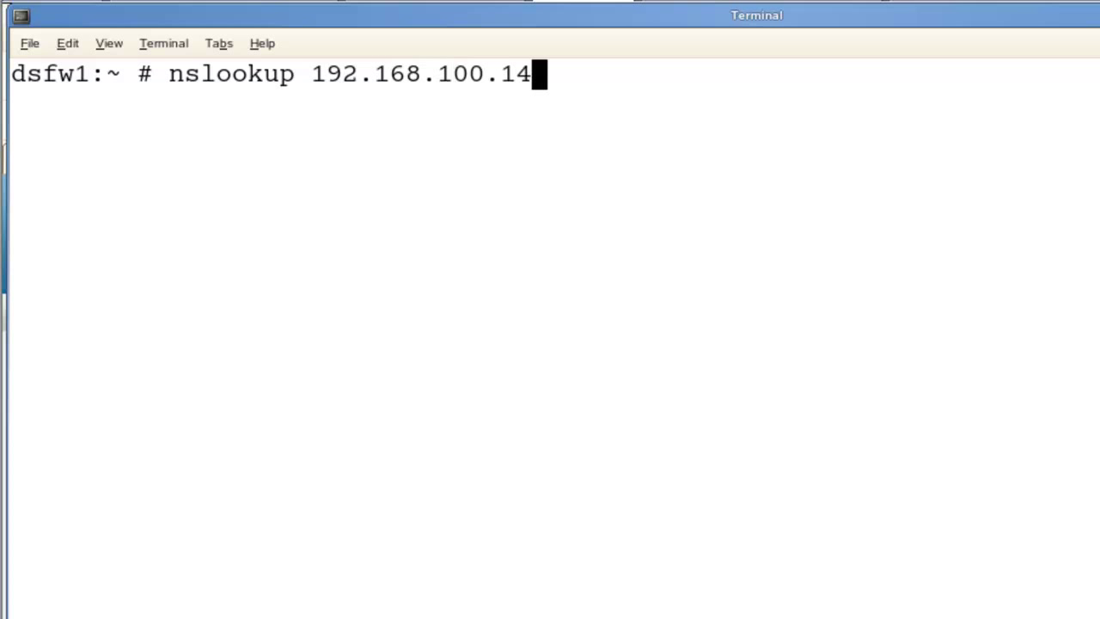
key(Return)
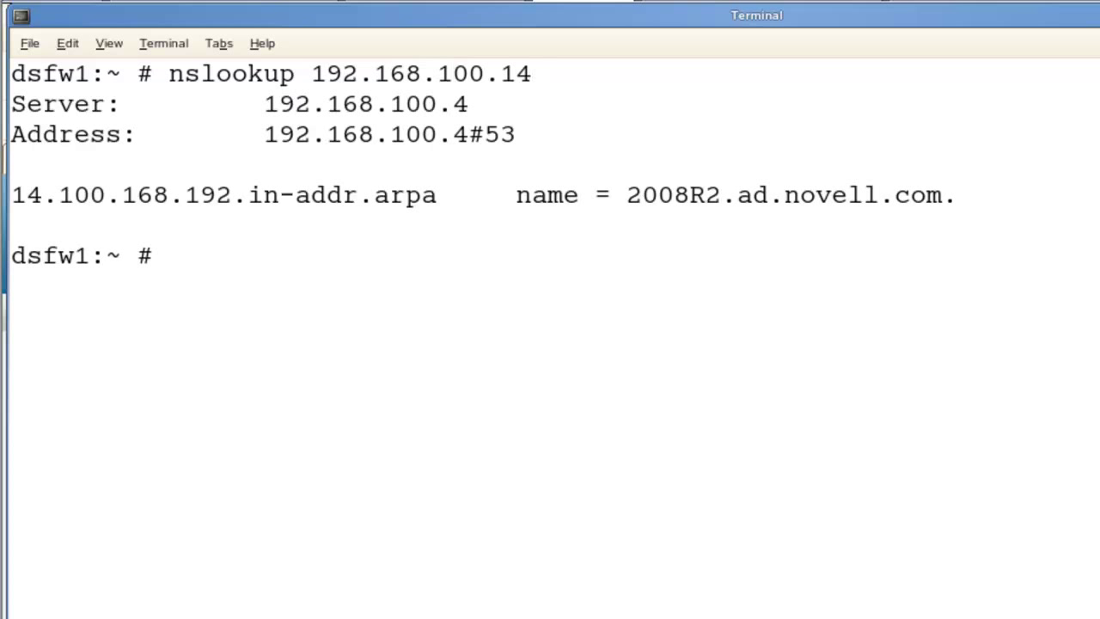
Clear the terminal, change the recalled domain controller query from ad to dsfw, and run nslookup -query=any _ldap._tcp.dc._msdcs.dsfw.novell.com
key(Up)
key(Up)
key(Return)
key(Up)
key(Up)
key(Up)
key(Up)
key(Up)
key(Up)
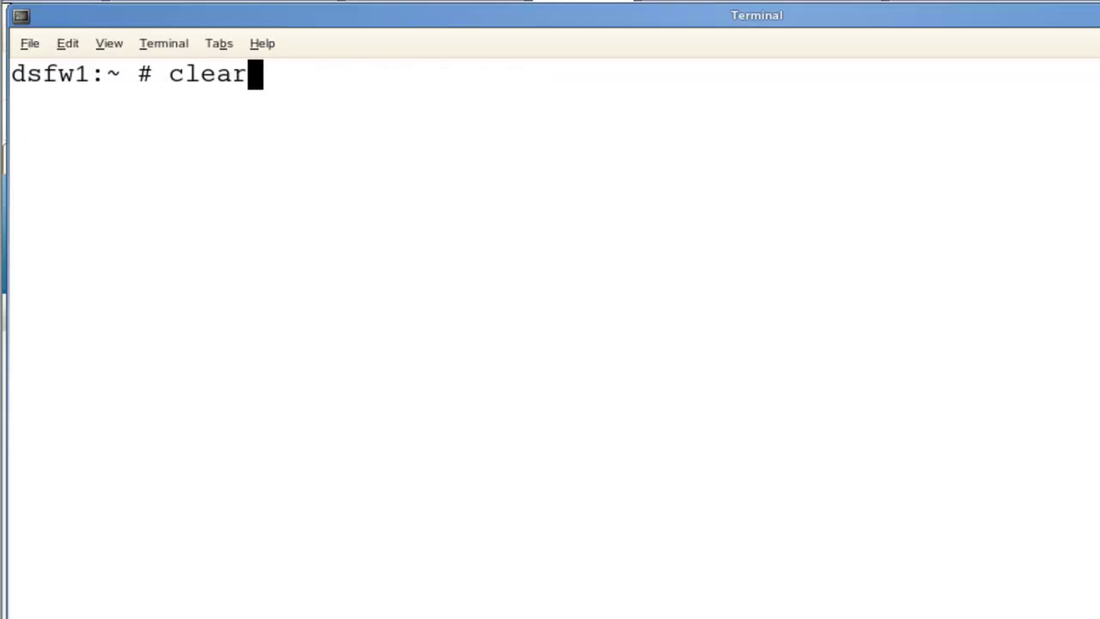
key(Left)
key(Left)
key(Left)
key(Left)
key(Left)
key(Left)
key(Left)
key(Left)
key(Left)
key(Left)
key(Left)
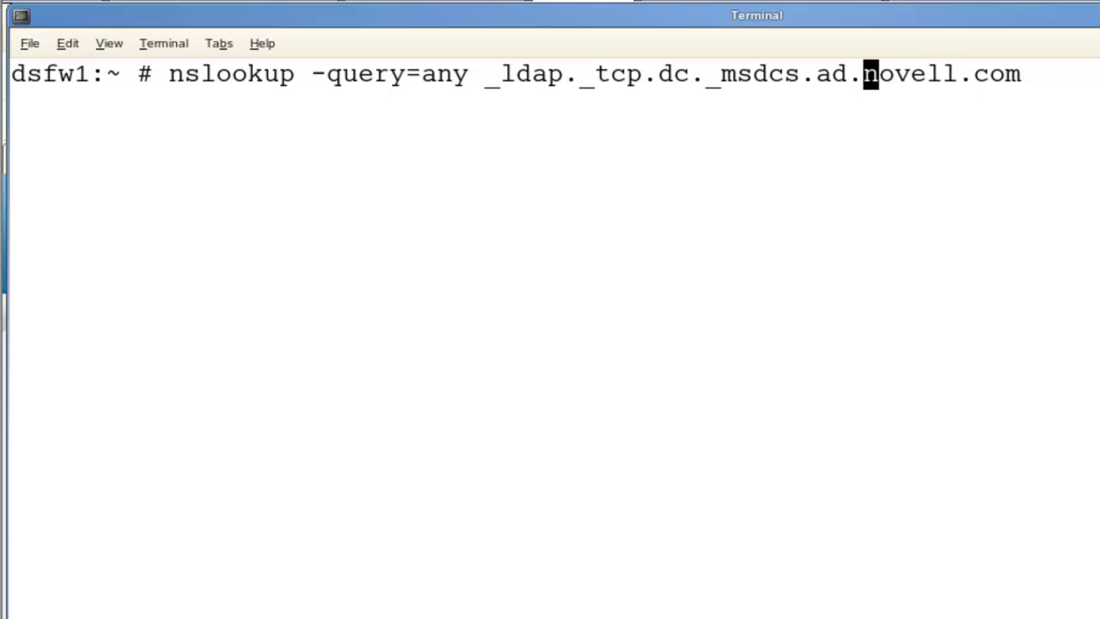
key(BackSpace)
text(sfw)
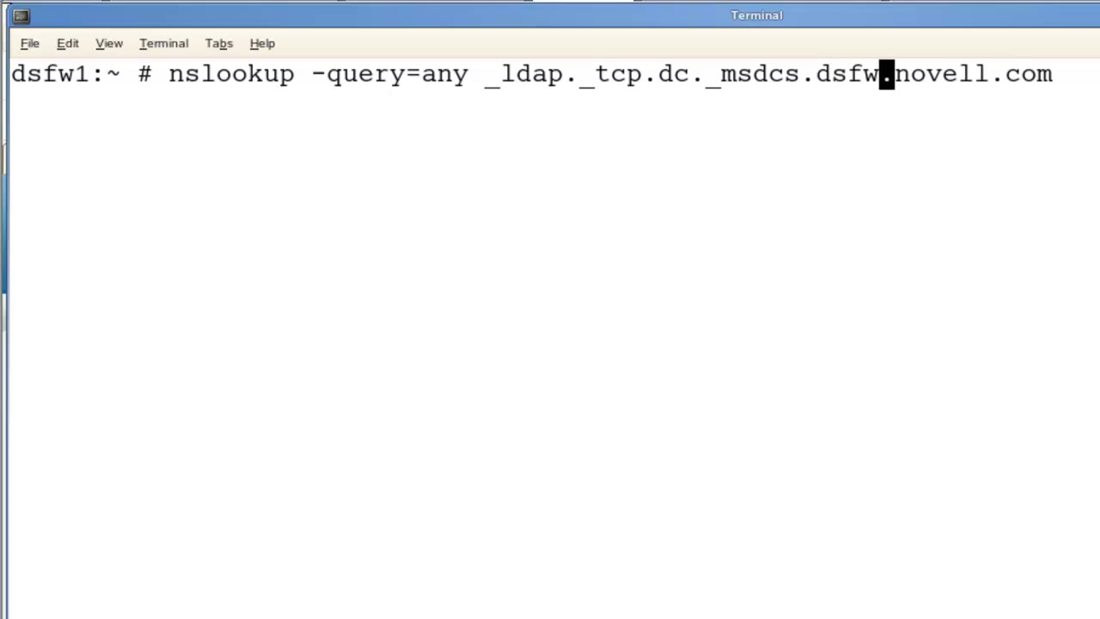
key(Return)
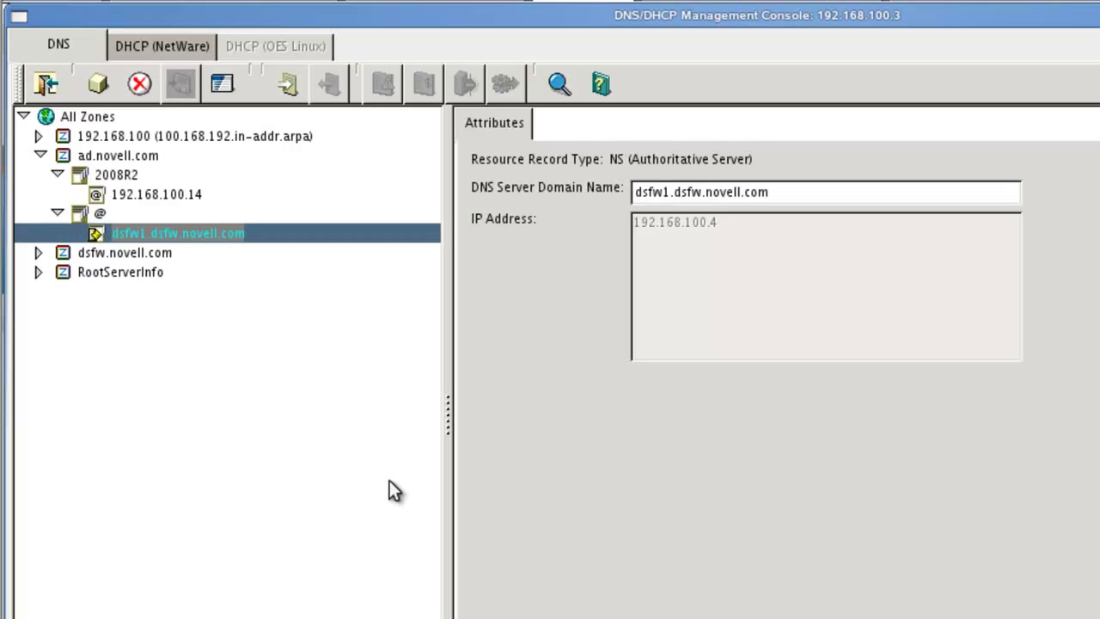
In the DNS/DHCP Management Console, examine the ad.novell.com zone and its dsfw1.dsfw.novell.com name server record, and collapse the zone
click(57, 174)
click(96, 159)
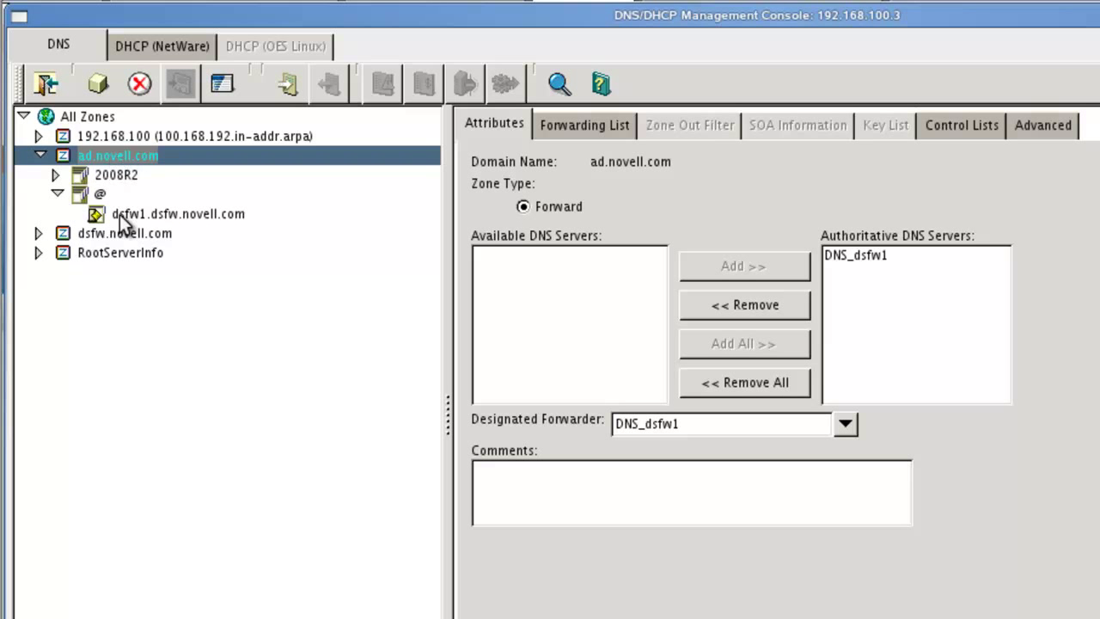
click(56, 195)
click(59, 197)
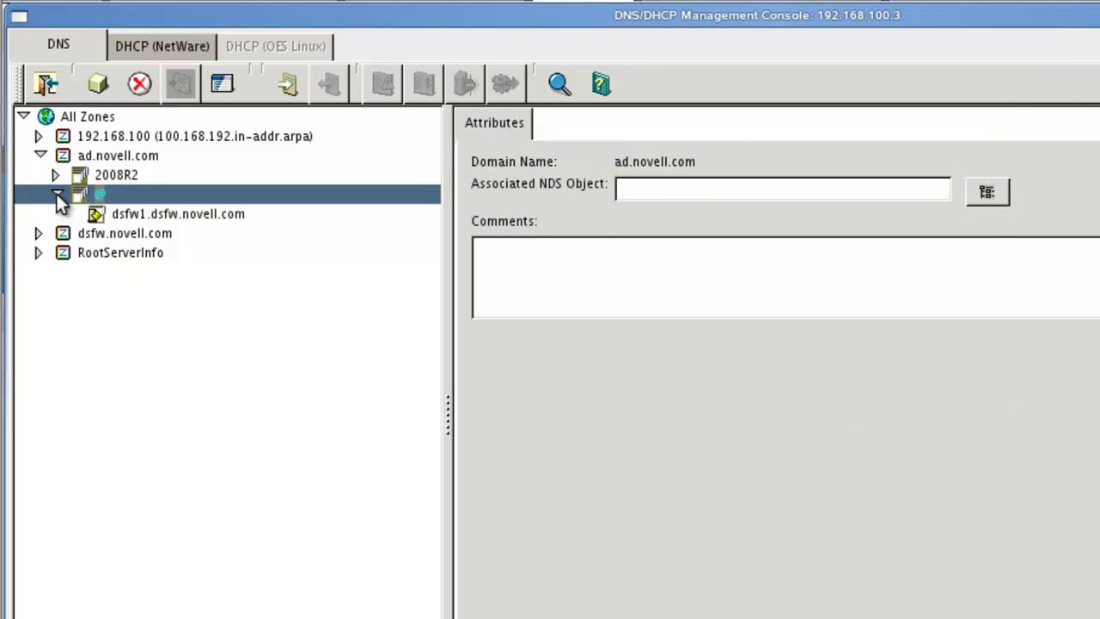
click(149, 219)
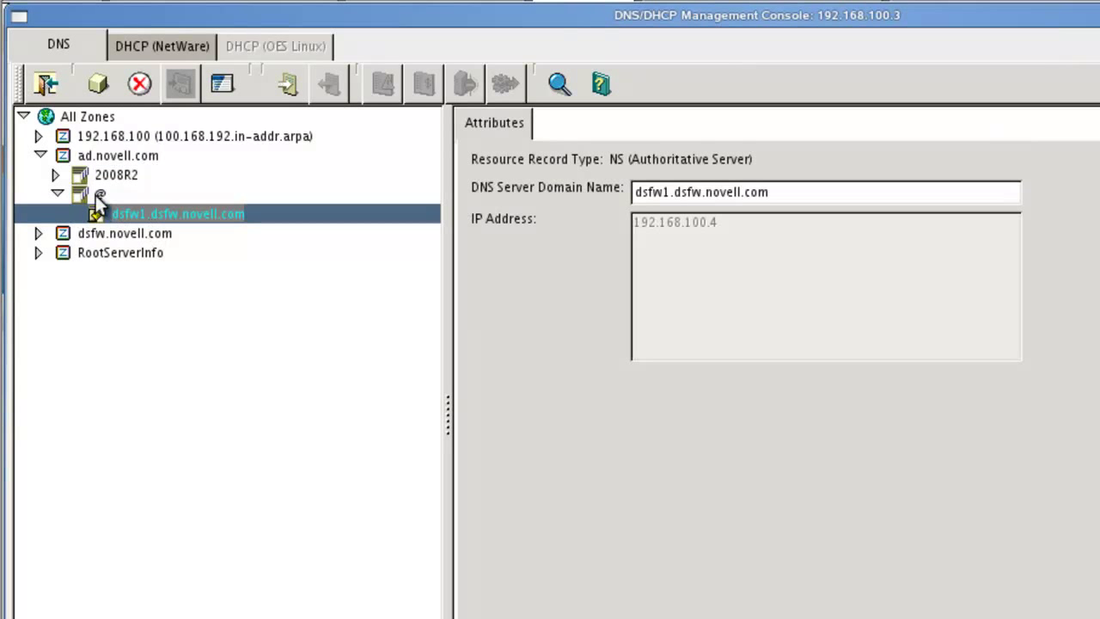
click(46, 155)
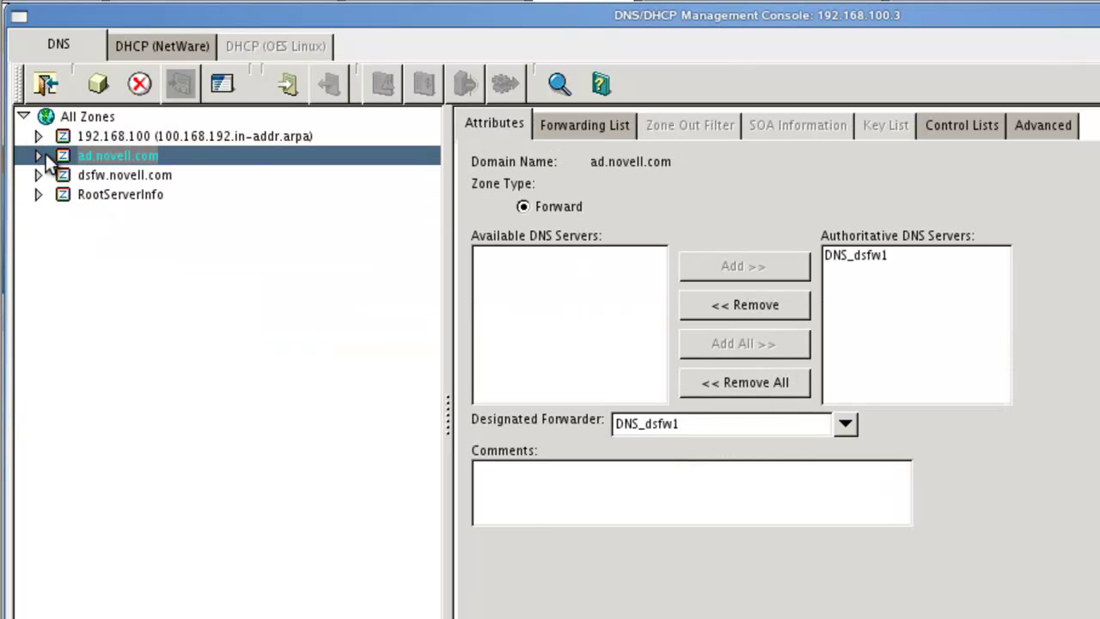
Expand the dsfw.novell.com zone and examine the server record under its _ldap._tcp entry
click(86, 174)
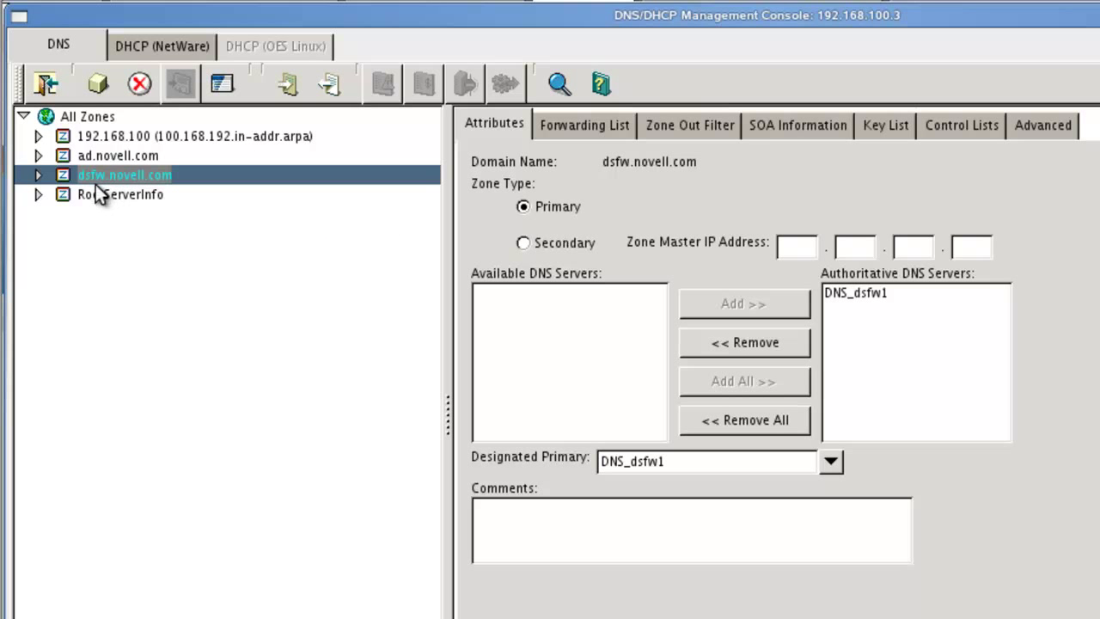
click(38, 175)
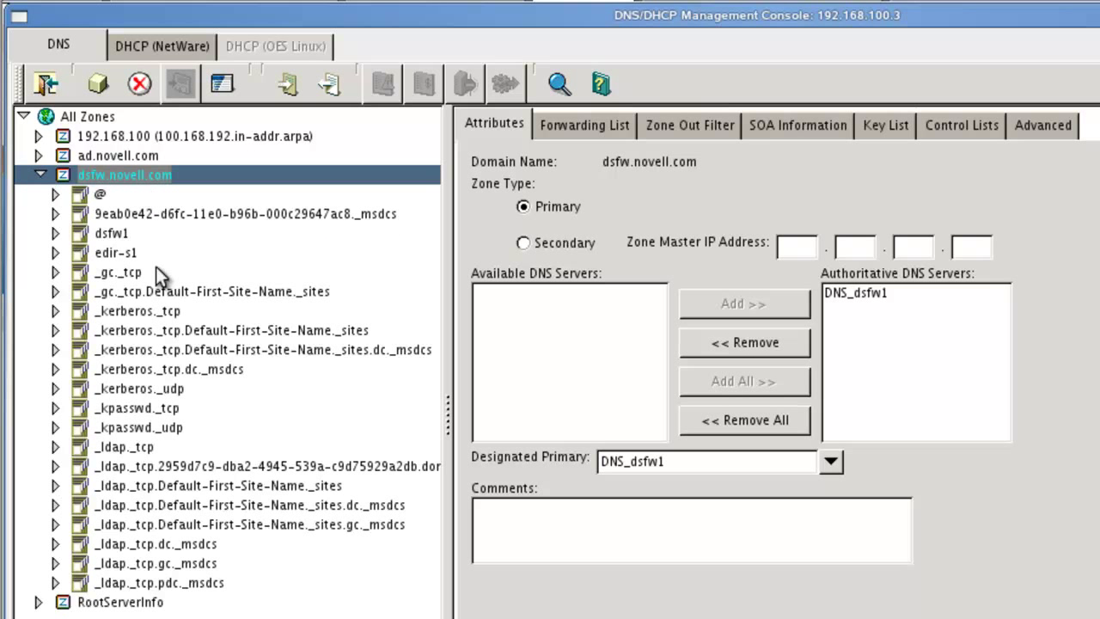
click(130, 448)
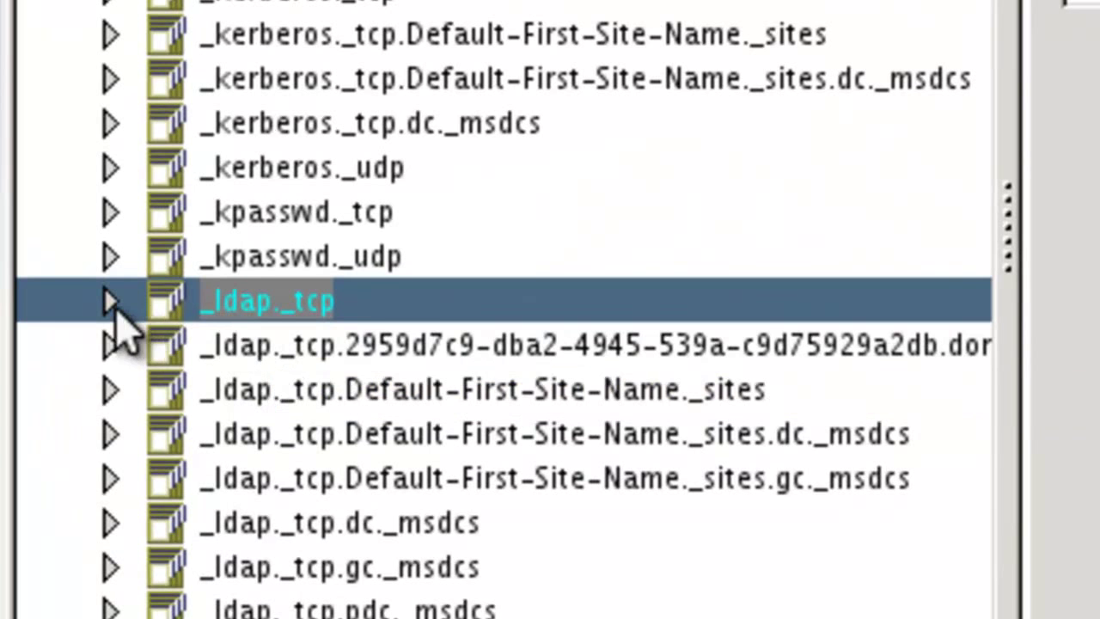
click(101, 327)
click(270, 369)
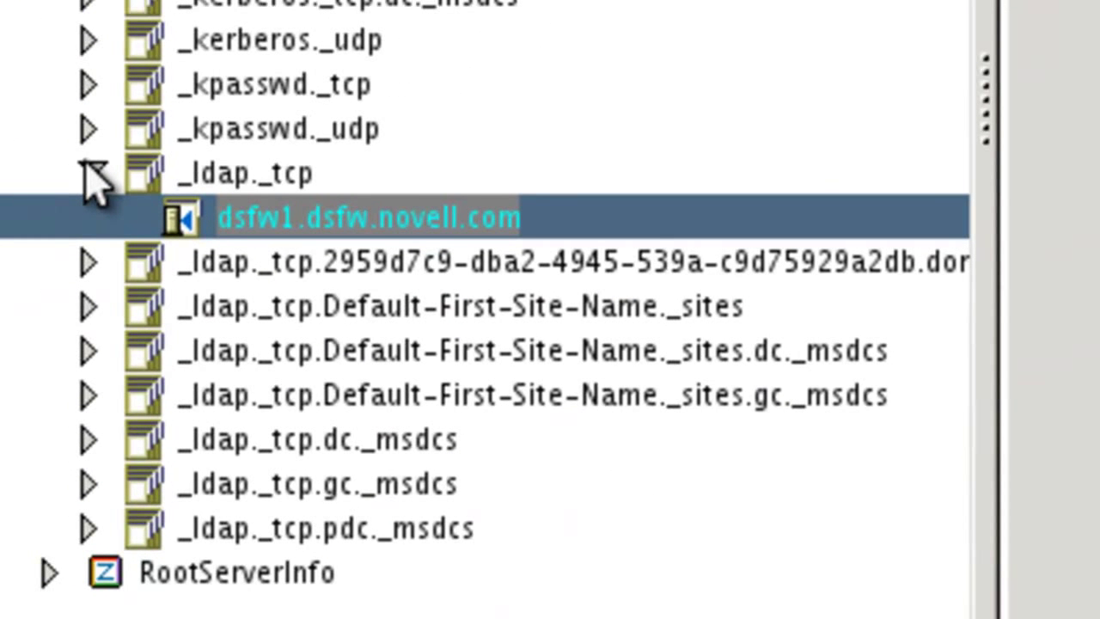
click(88, 172)
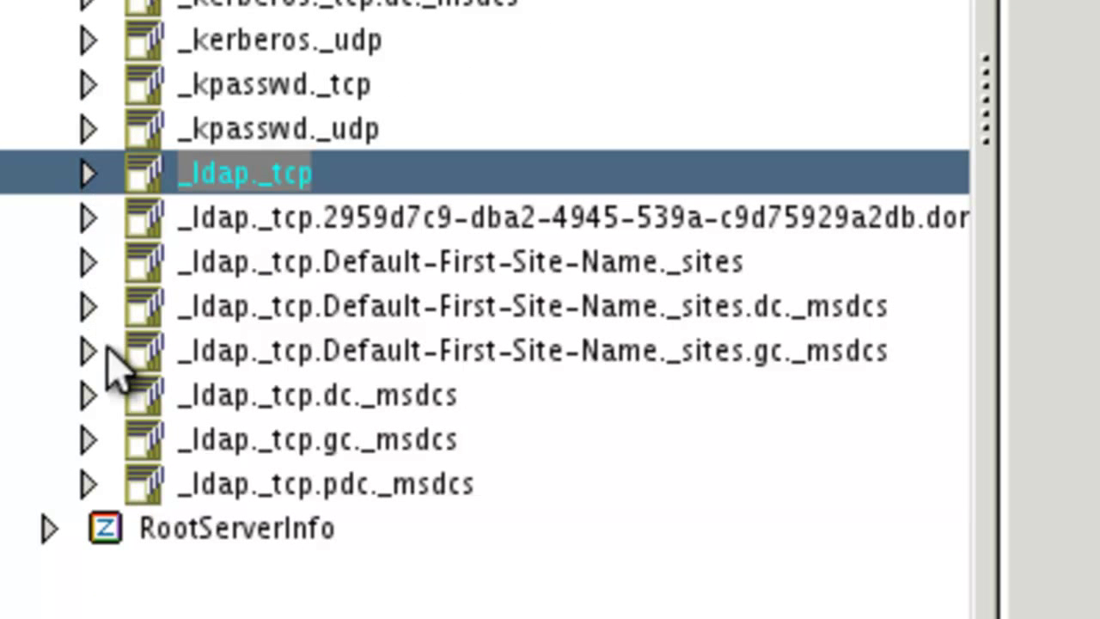
Examine the SRV record attributes under _ldap._tcp.dc._msdcs in the dsfw.novell.com zone, and collapse the zone
click(290, 397)
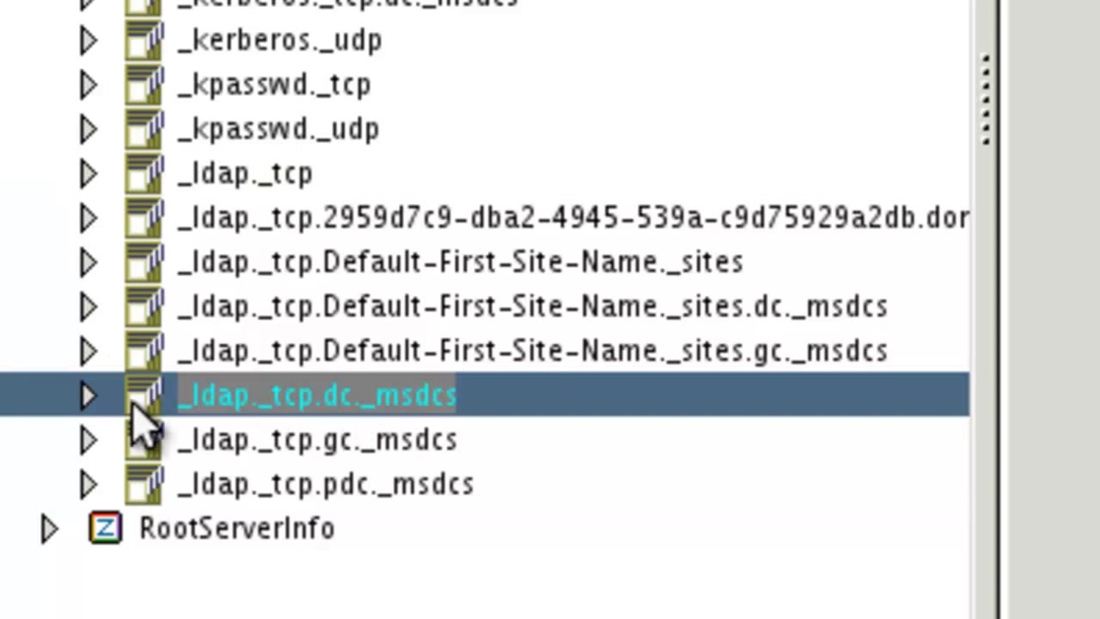
click(89, 397)
click(243, 440)
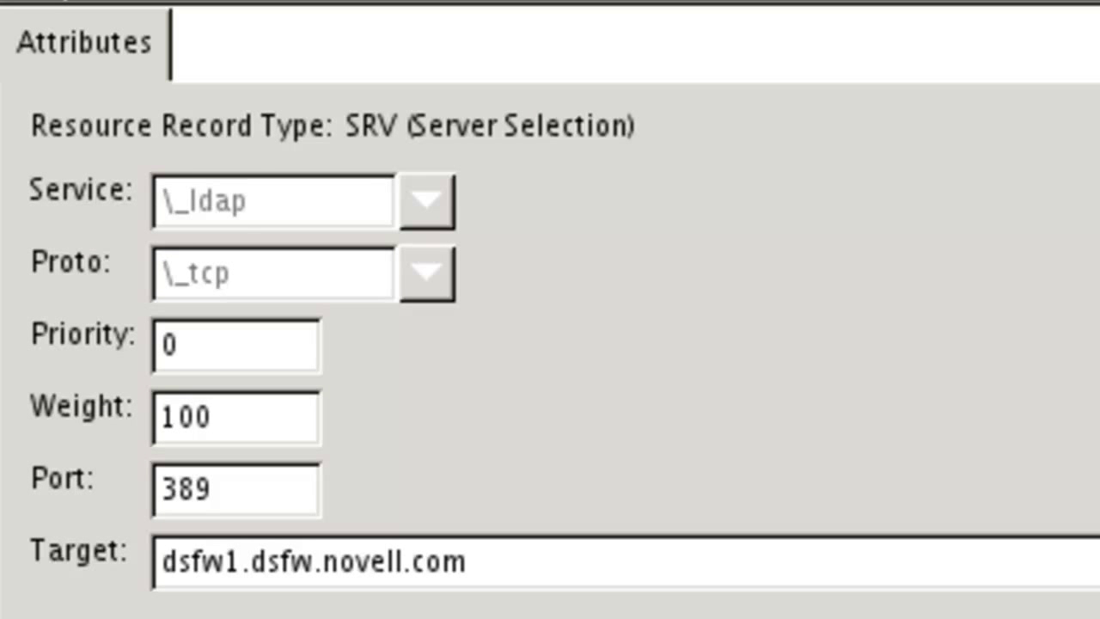
double_click(120, 550)
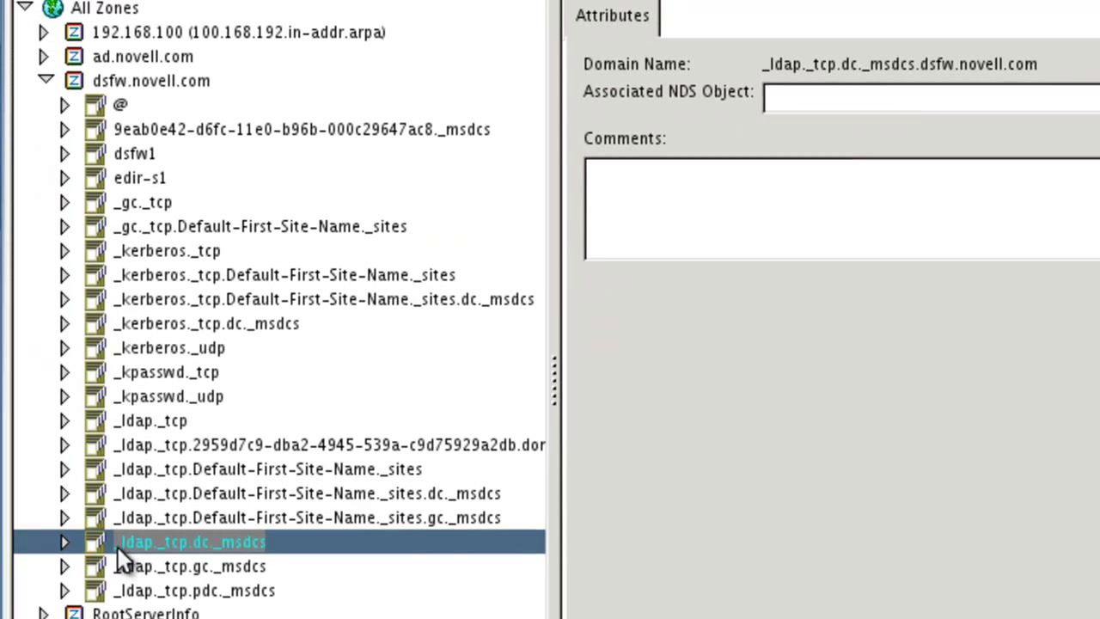
click(45, 81)
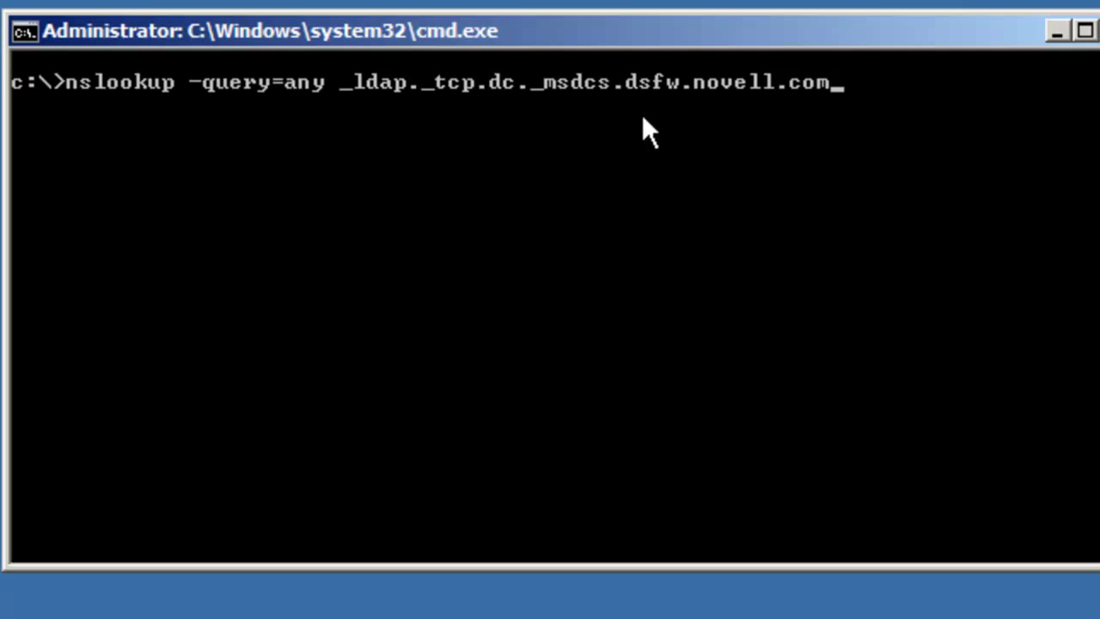
In the Windows command prompt, run nslookup -query=any _ldap._tcp.dc._msdcs.dsfw.novell.com, and clear the screen
key(Return)
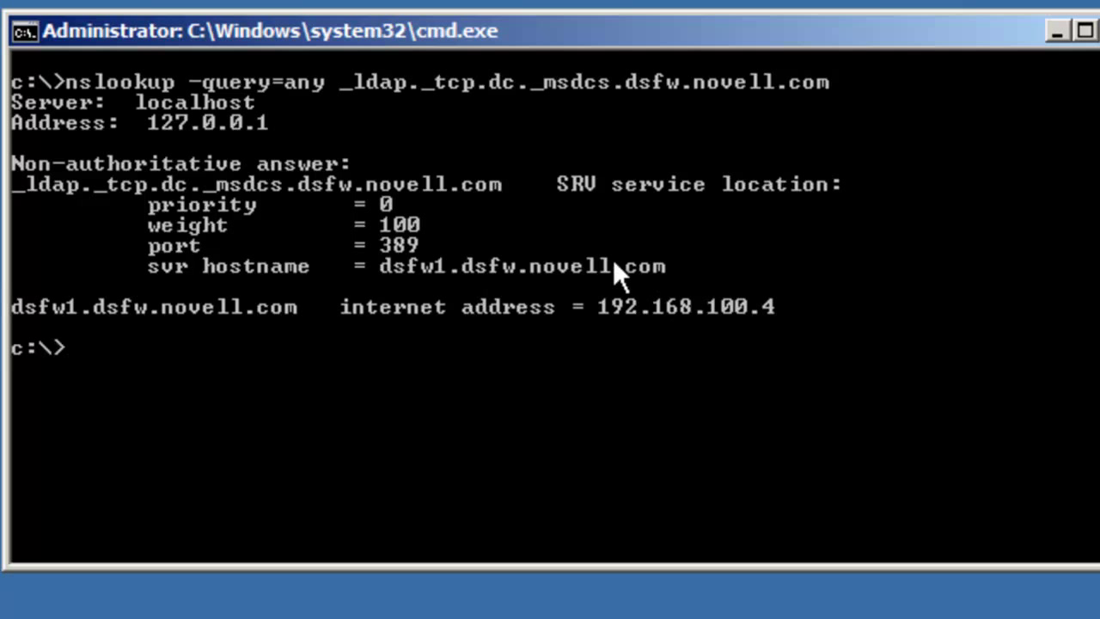
text(cls)
key(Return)
Recall the nslookup command, remove its dc._msdcs part, and query any records for _ldap._tcp.dsfw.novell.com
text(cls)
key(Up)
key(Up)
key(Left)
key(Left)
key(Left)
key(Left)
key(Left)
key(Left)
key(Left)
key(Left)
key(Left)
key(Left)
key(Left)
key(Left)
key(Left)
key(Left)
key(Left)
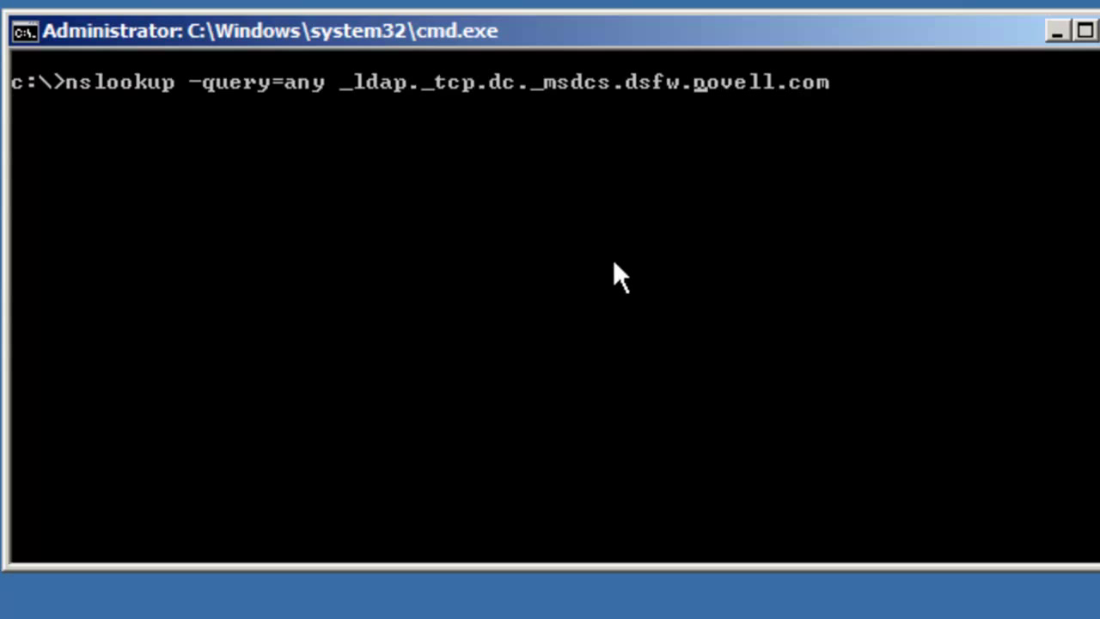
key(BackSpace)
key(BackSpace)
key(BackSpace)
key(BackSpace)
key(BackSpace)
key(BackSpace)
key(BackSpace)
key(BackSpace)
key(BackSpace)
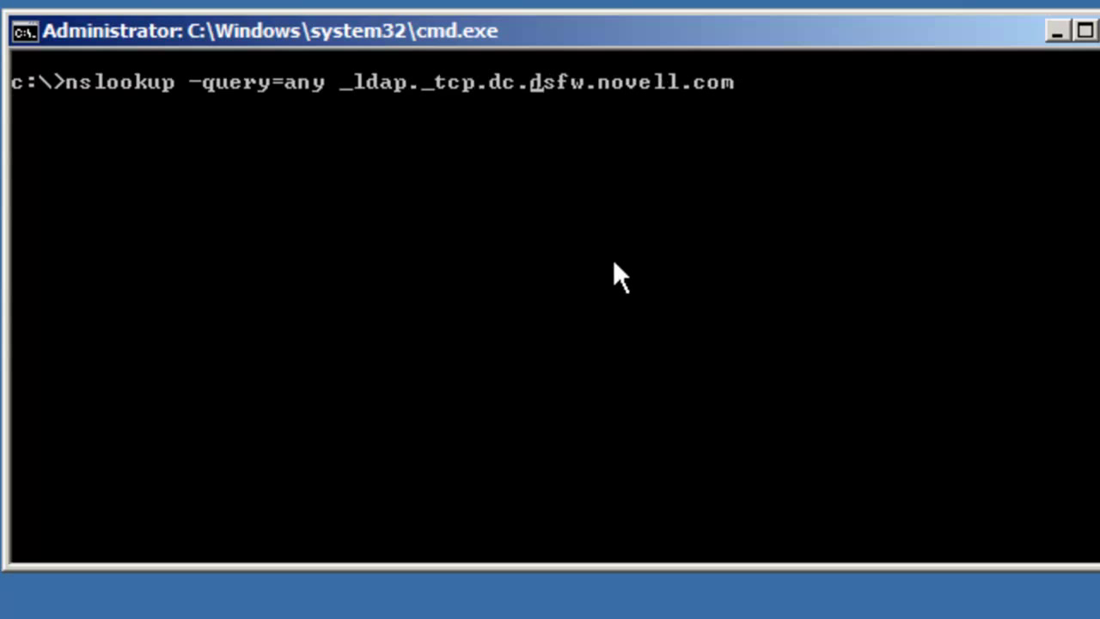
key(BackSpace)
key(Return)
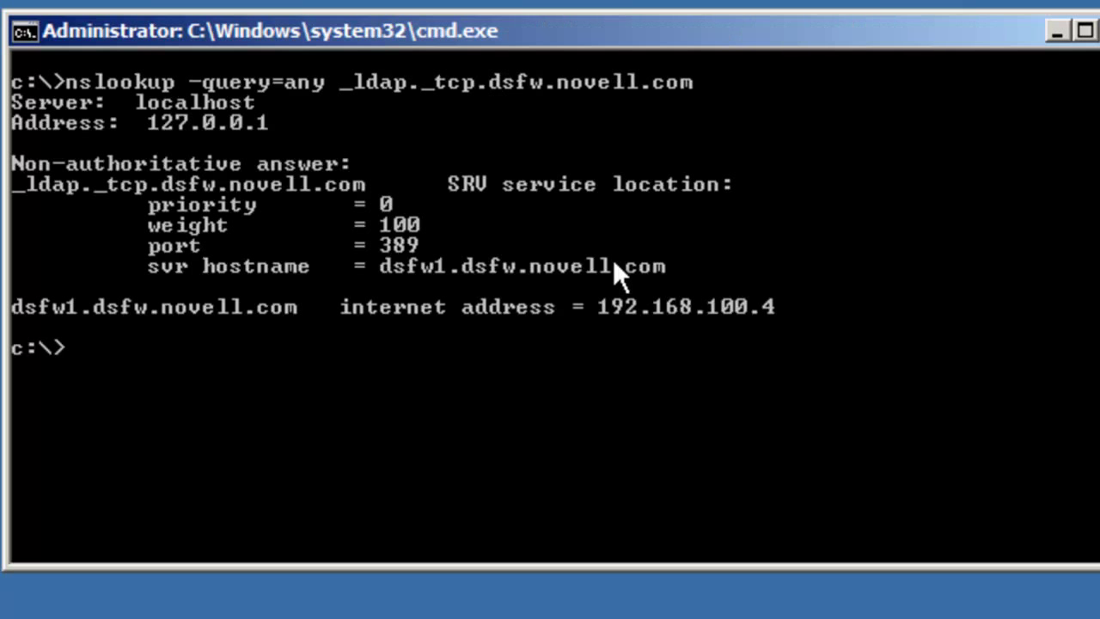
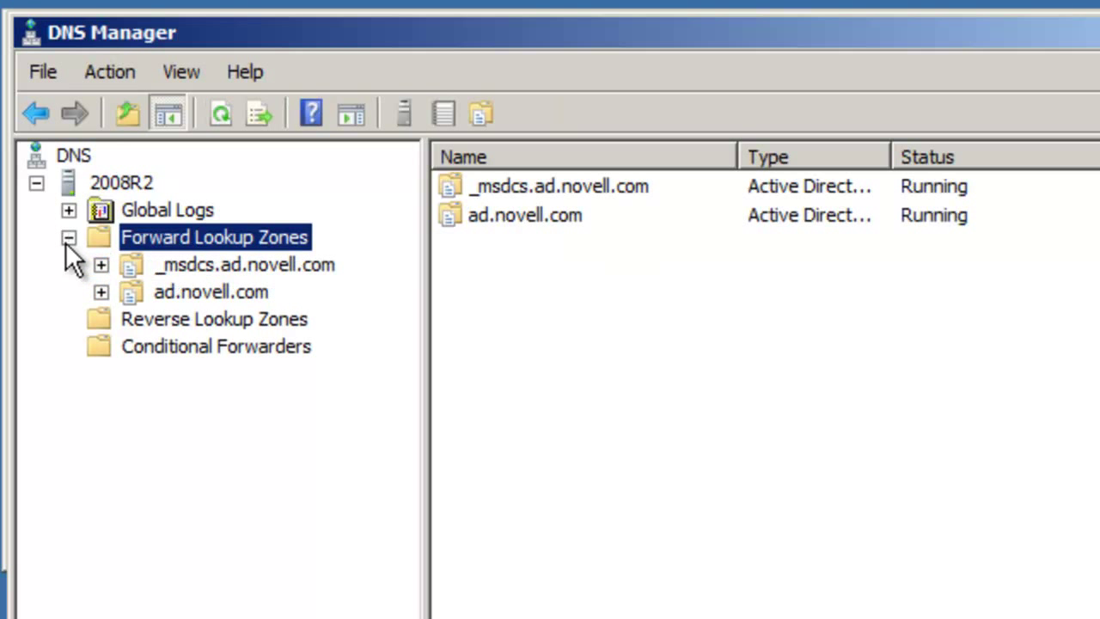
In DNS Manager, open the properties of the _ldap SRV record in the dc/_tcp folder of the _msdcs.ad.novell.com zone
click(143, 263)
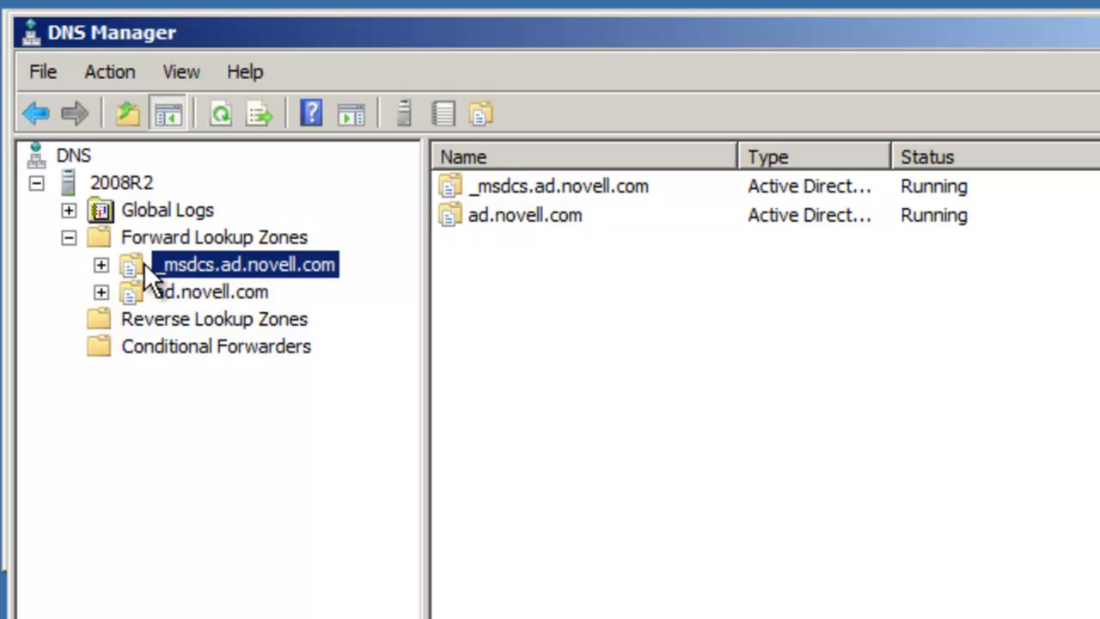
click(101, 265)
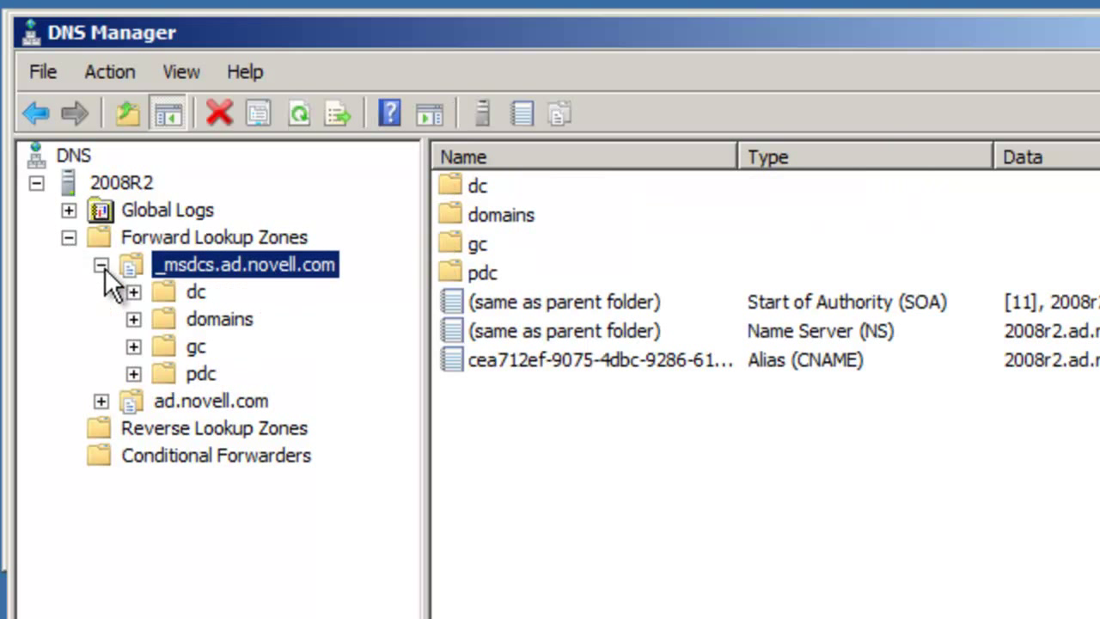
click(135, 293)
click(207, 344)
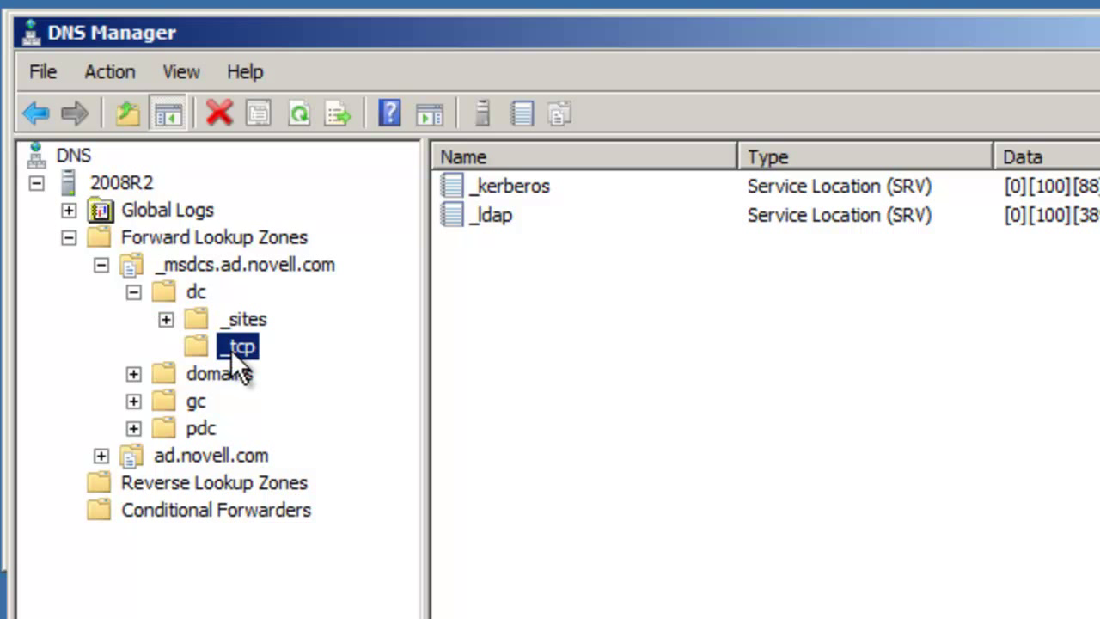
click(476, 215)
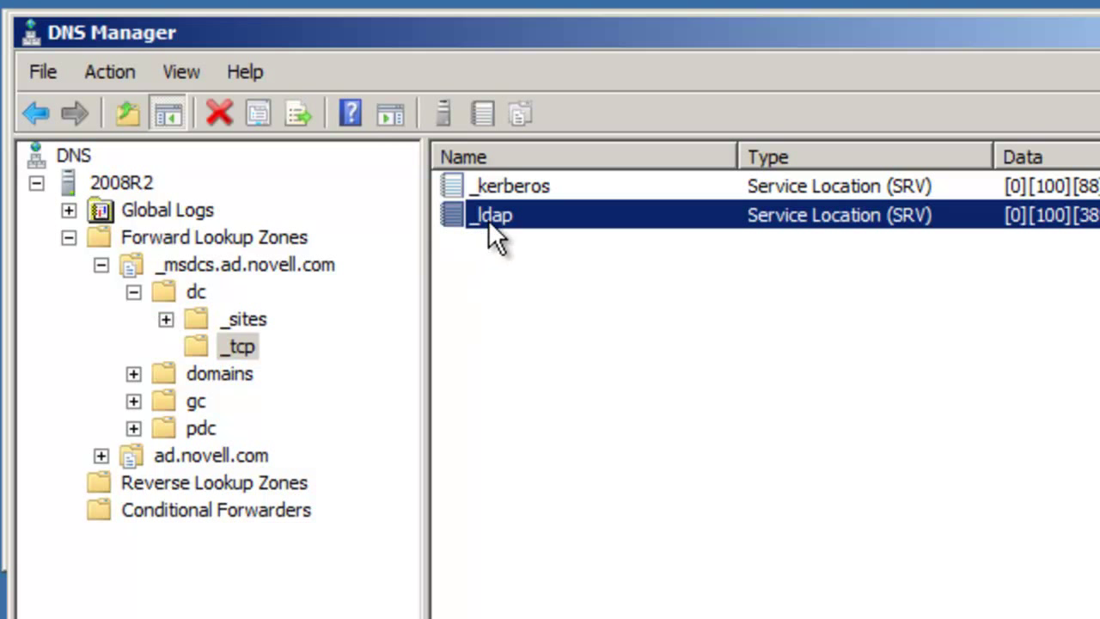
double_click(489, 212)
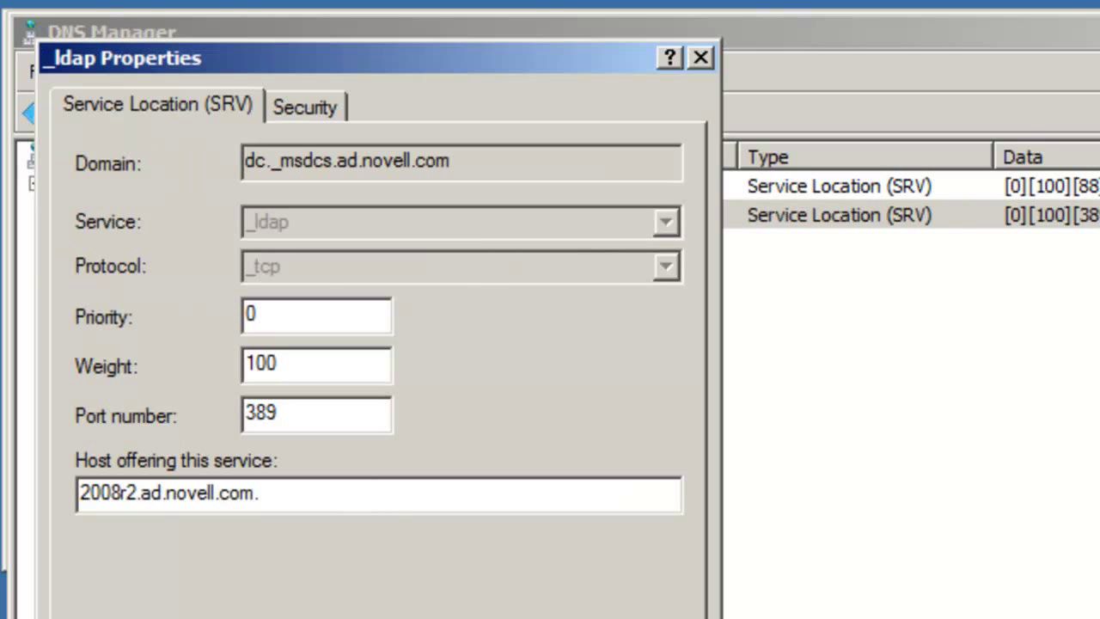
Close the record's properties, collapse the _msdcs.ad.novell.com zone, and examine the _ldap SRV record in the _tcp folder of the ad.novell.com zone
key(Escape)
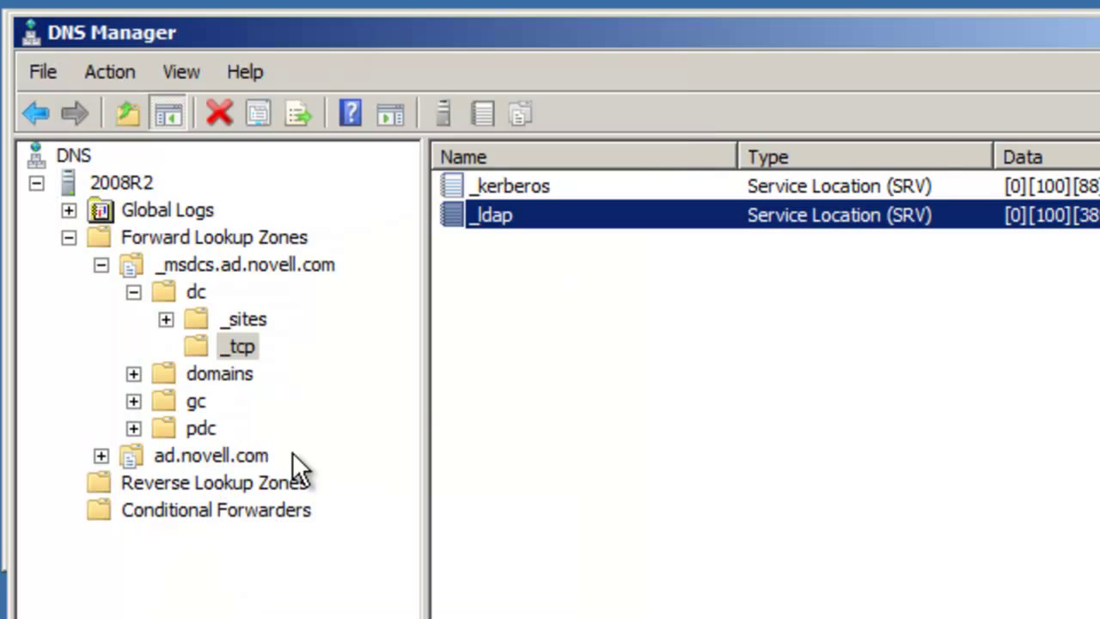
click(106, 263)
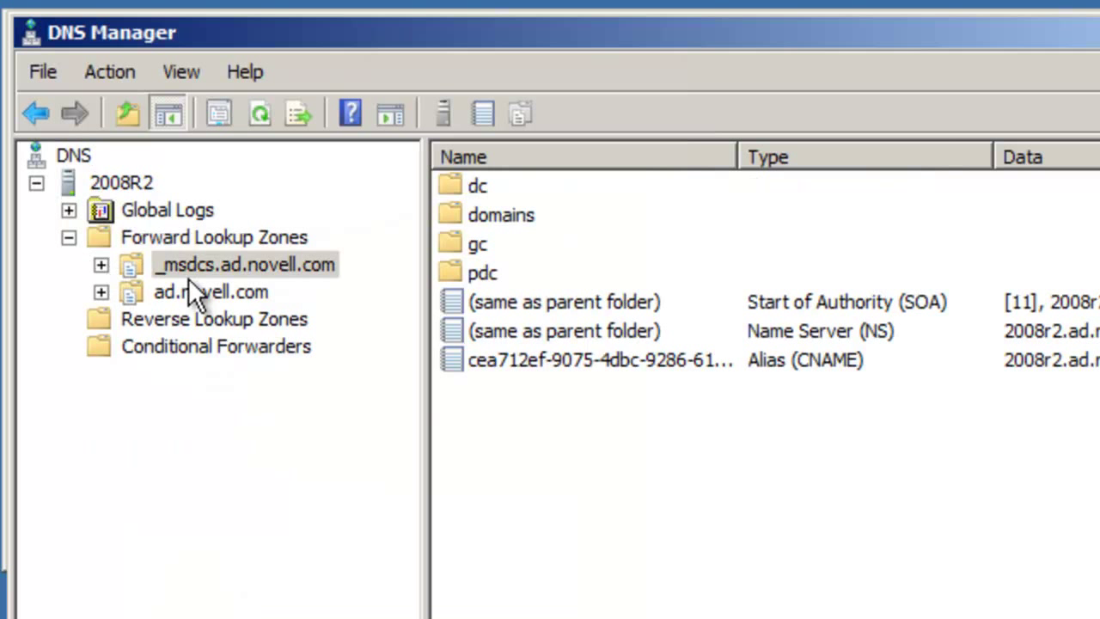
click(199, 295)
click(101, 293)
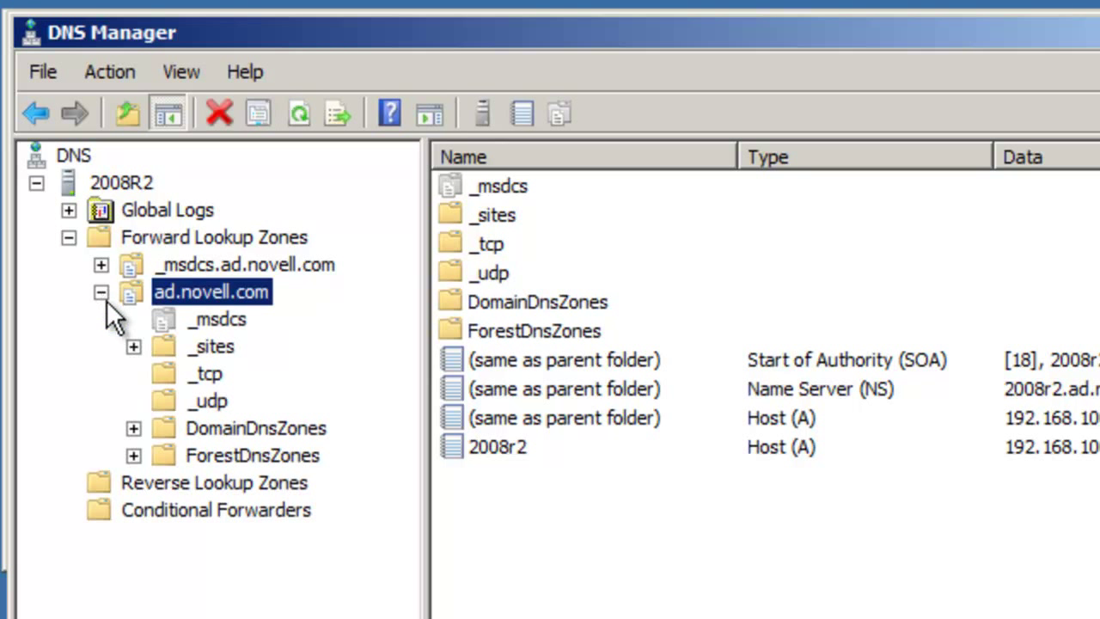
click(205, 376)
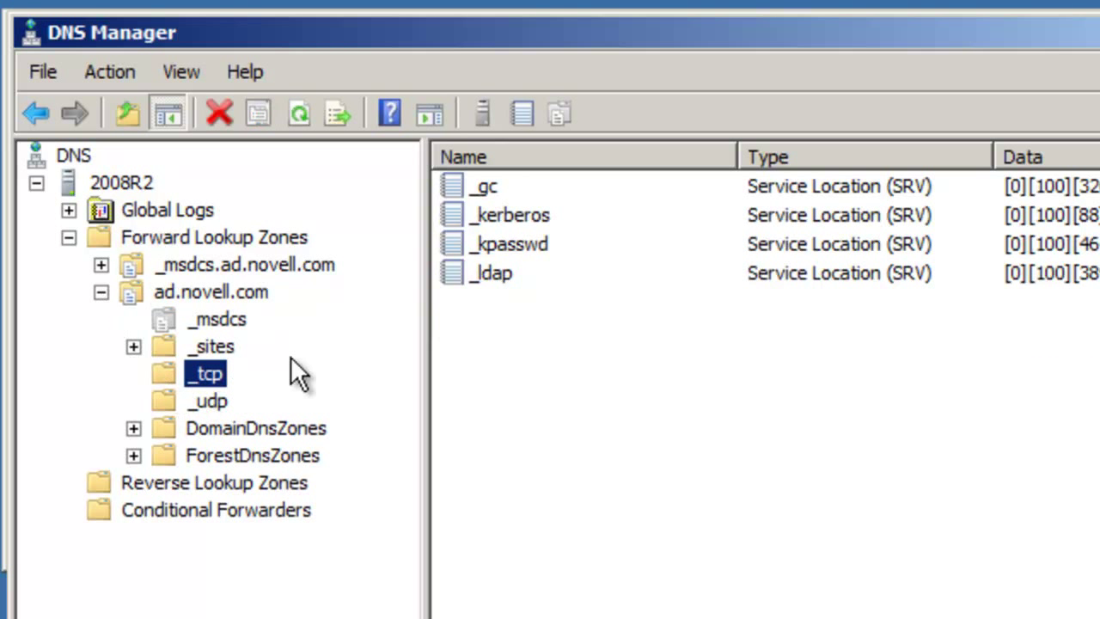
click(499, 273)
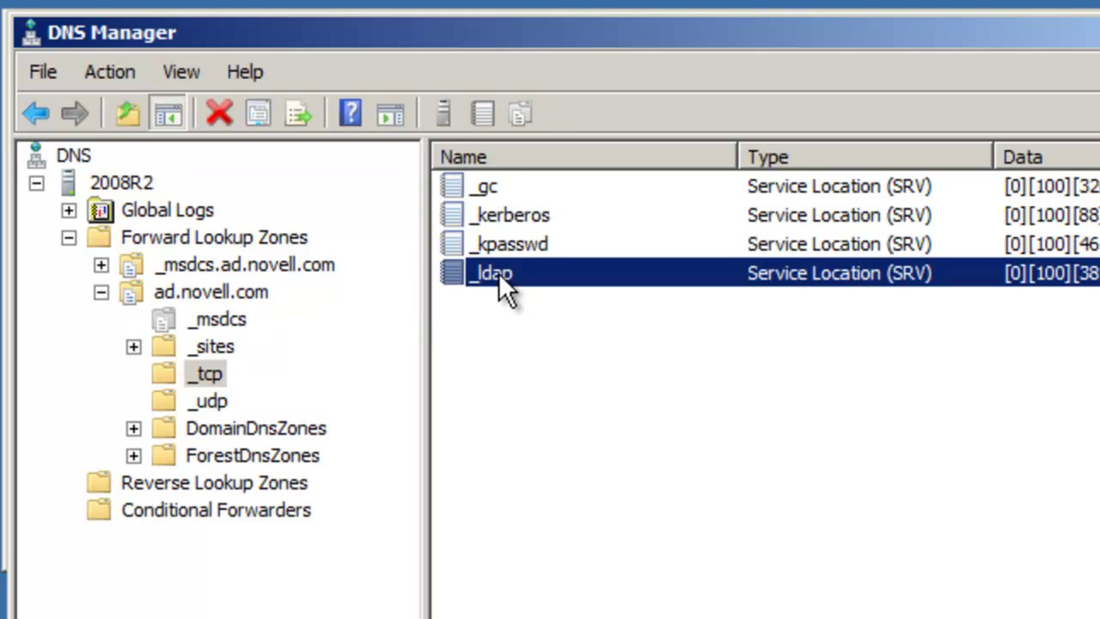
double_click(498, 272)
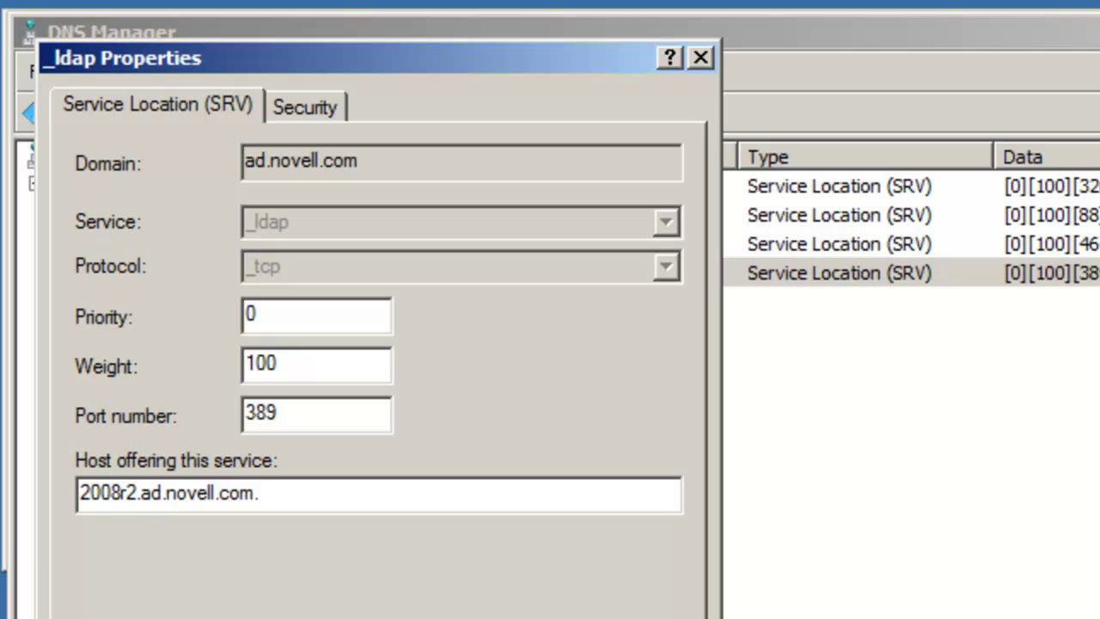
key(Escape)
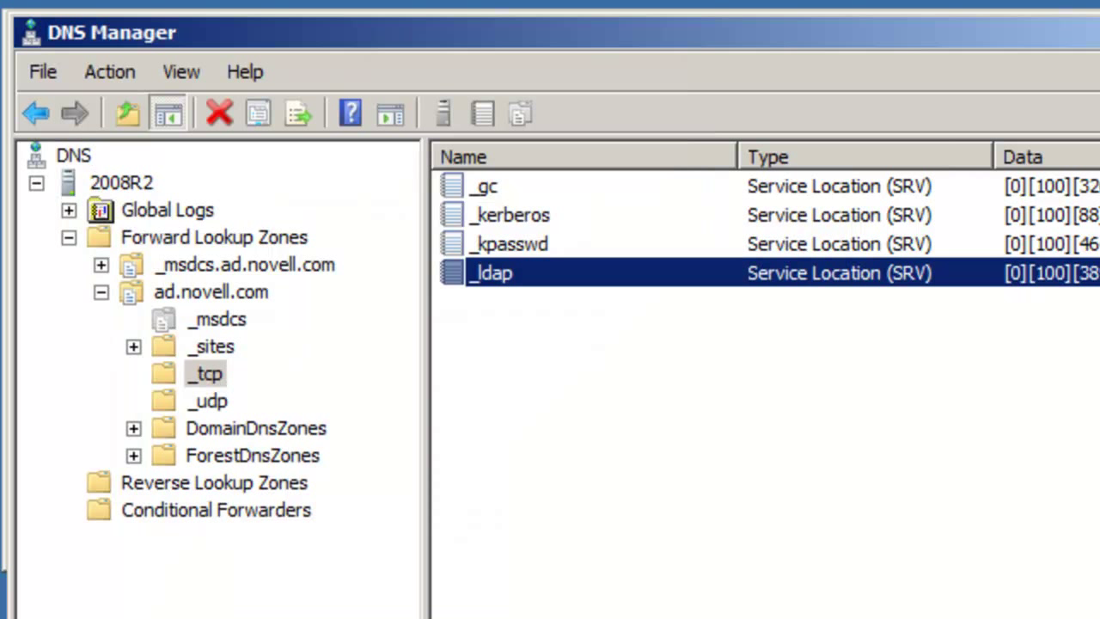
Switch to Active Directory Domains and Trusts and check the current forest functional level of ad.novell.com without raising it
key(alt+Tab)
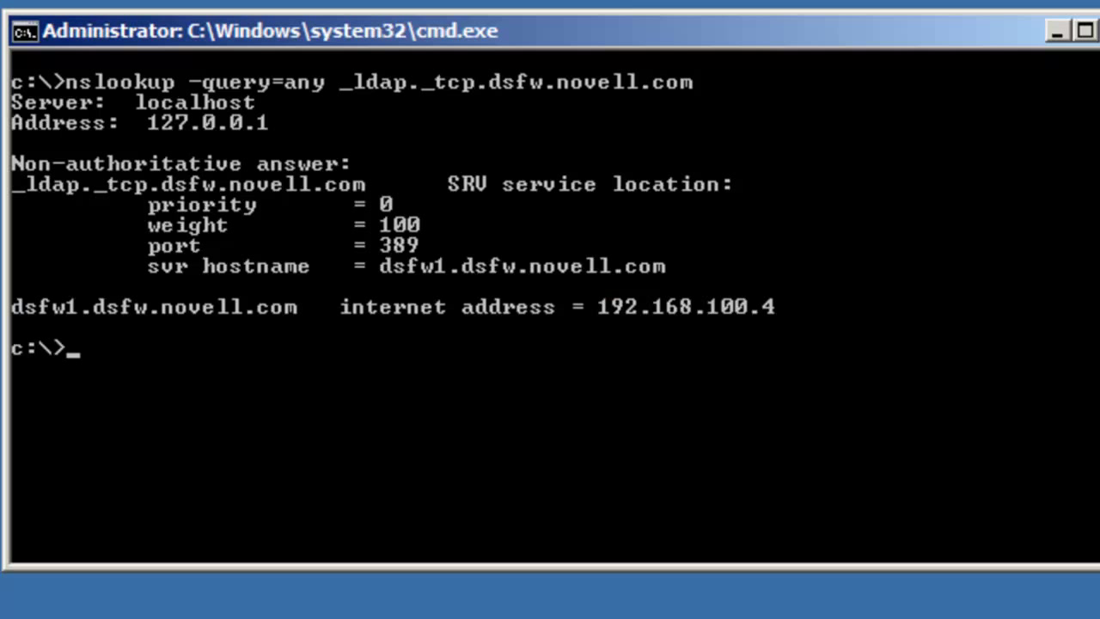
key(alt+Tab)
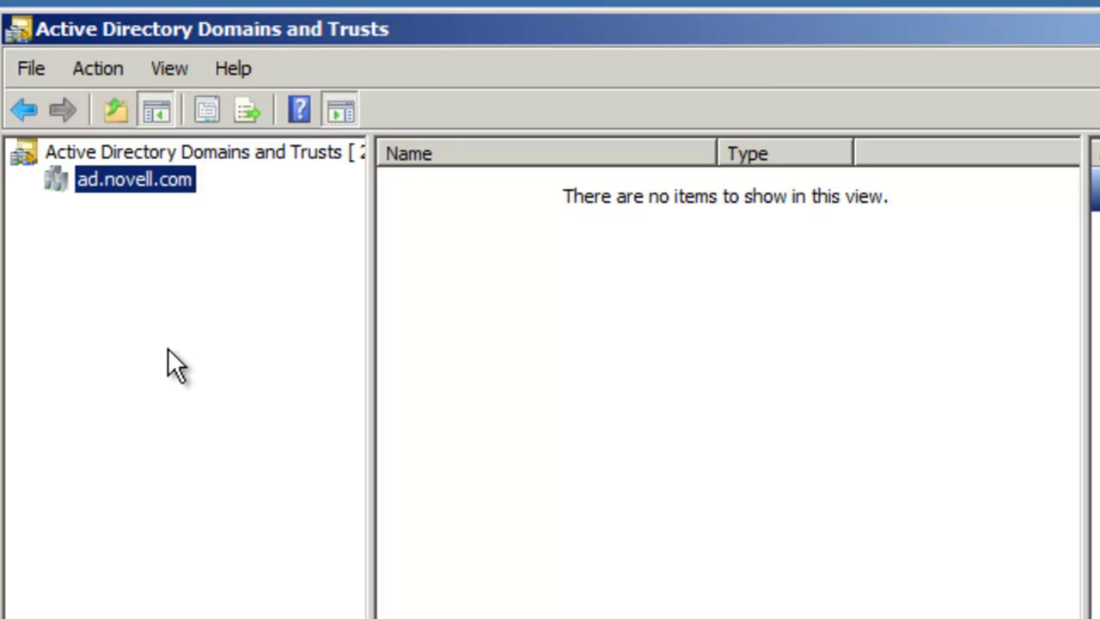
click(231, 151)
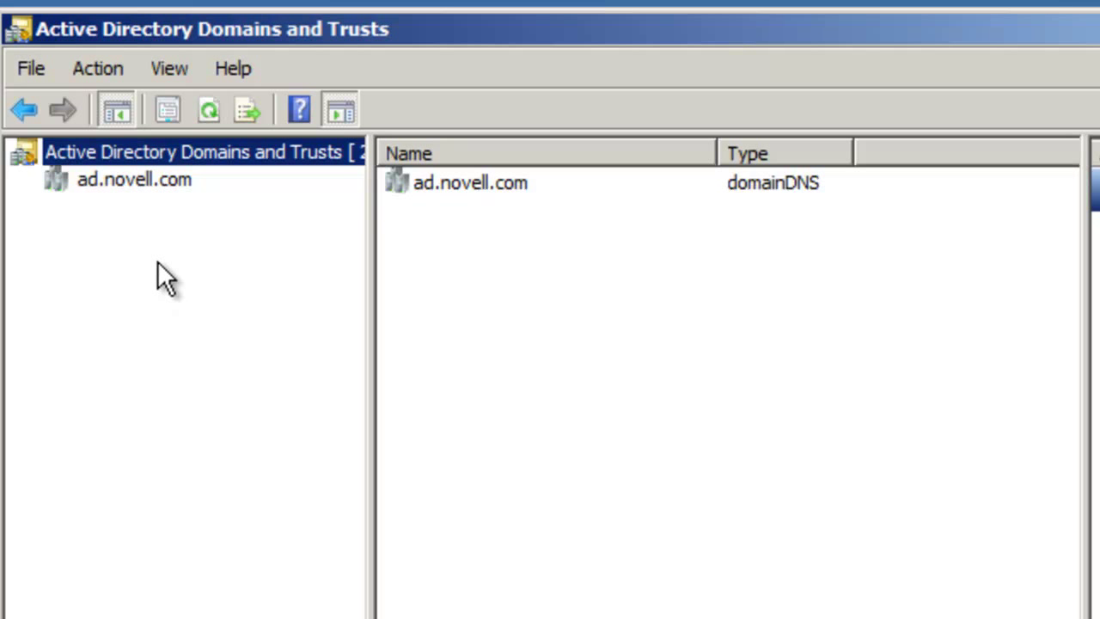
right_click(181, 152)
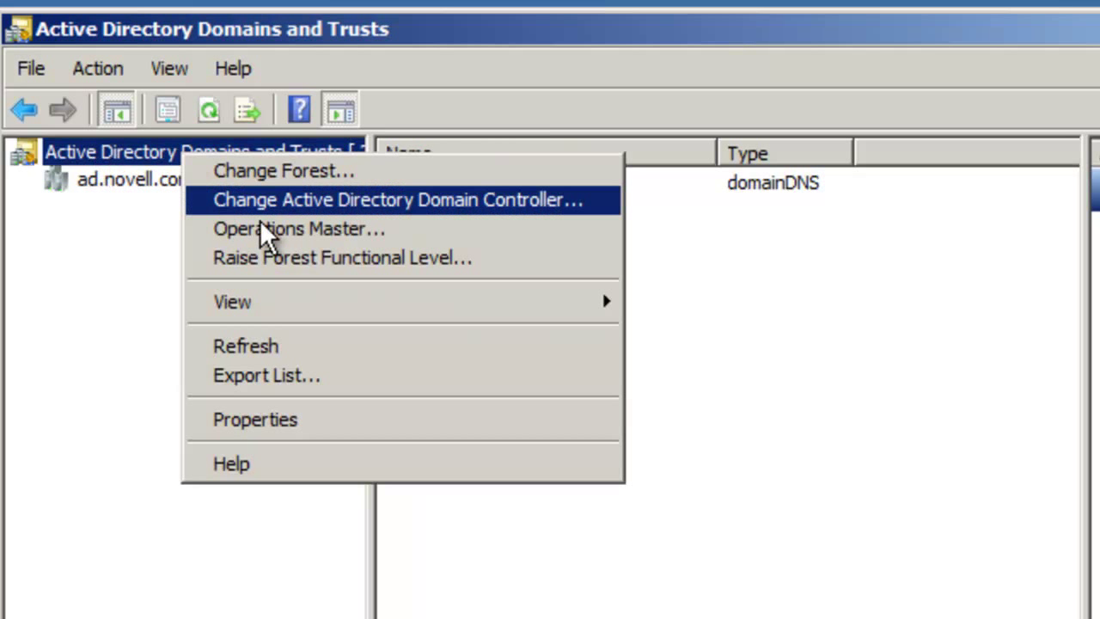
click(287, 264)
drag(518, 268, 177, 27)
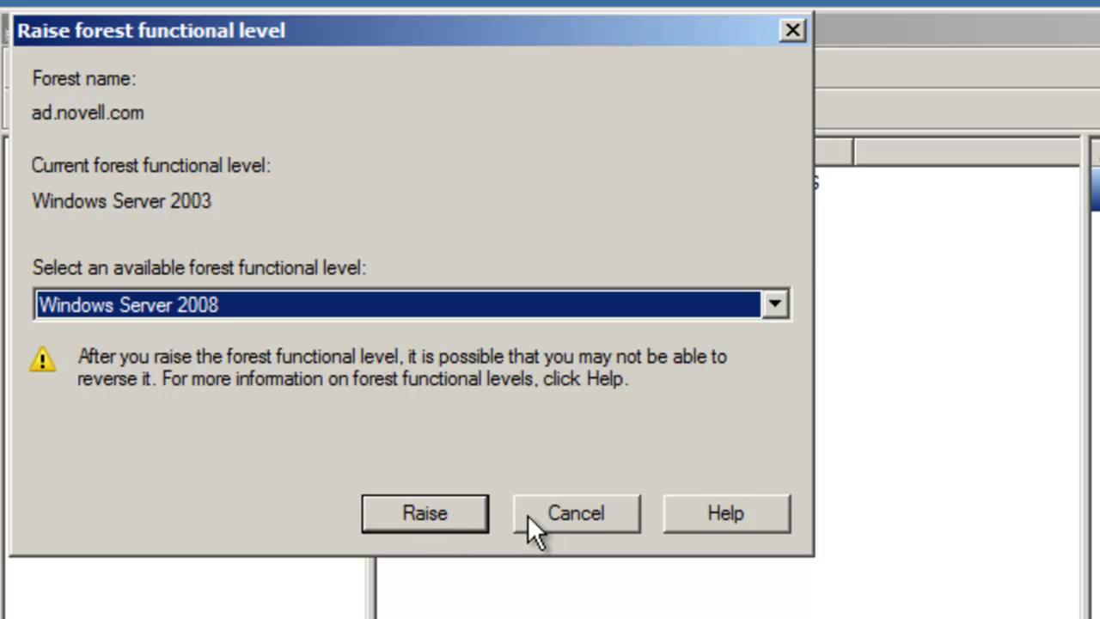
click(559, 514)
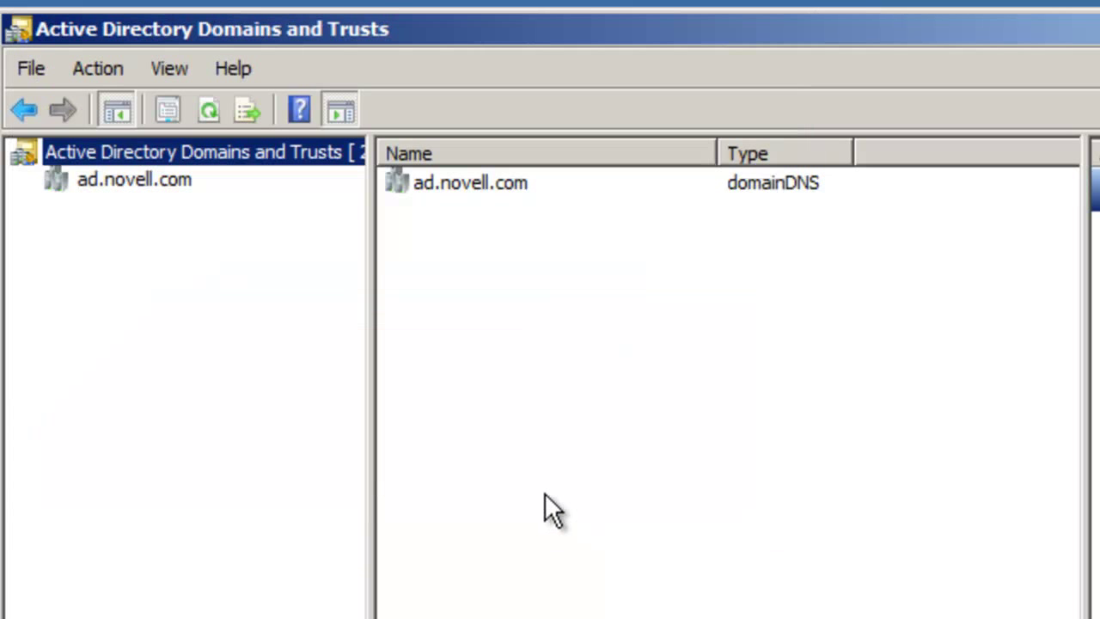
Check the current domain functional level of ad.novell.com without raising it
click(147, 181)
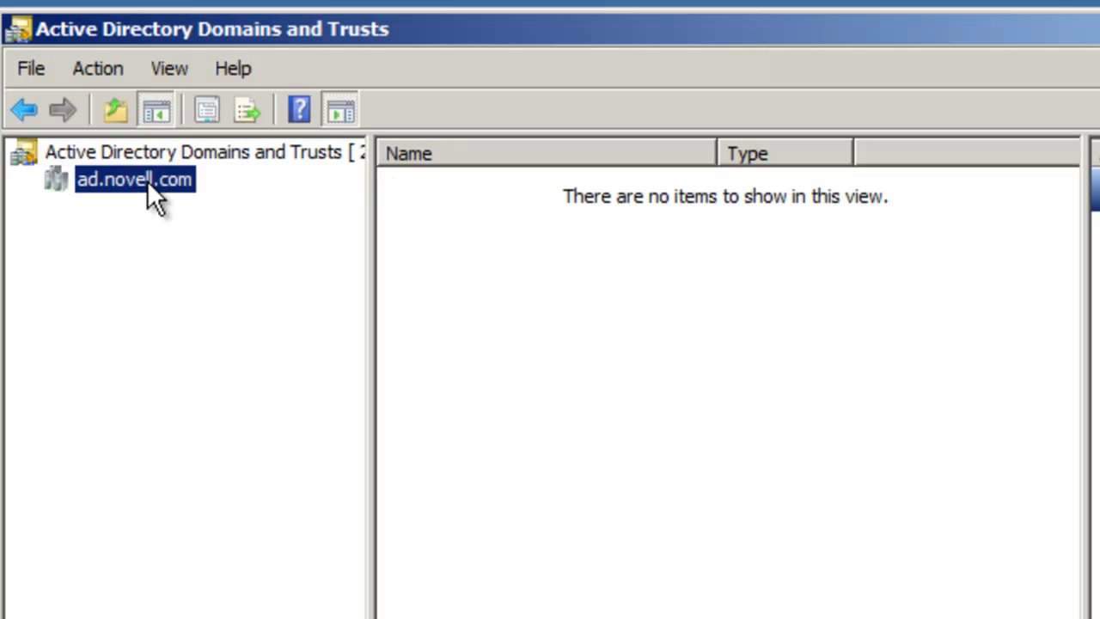
right_click(146, 181)
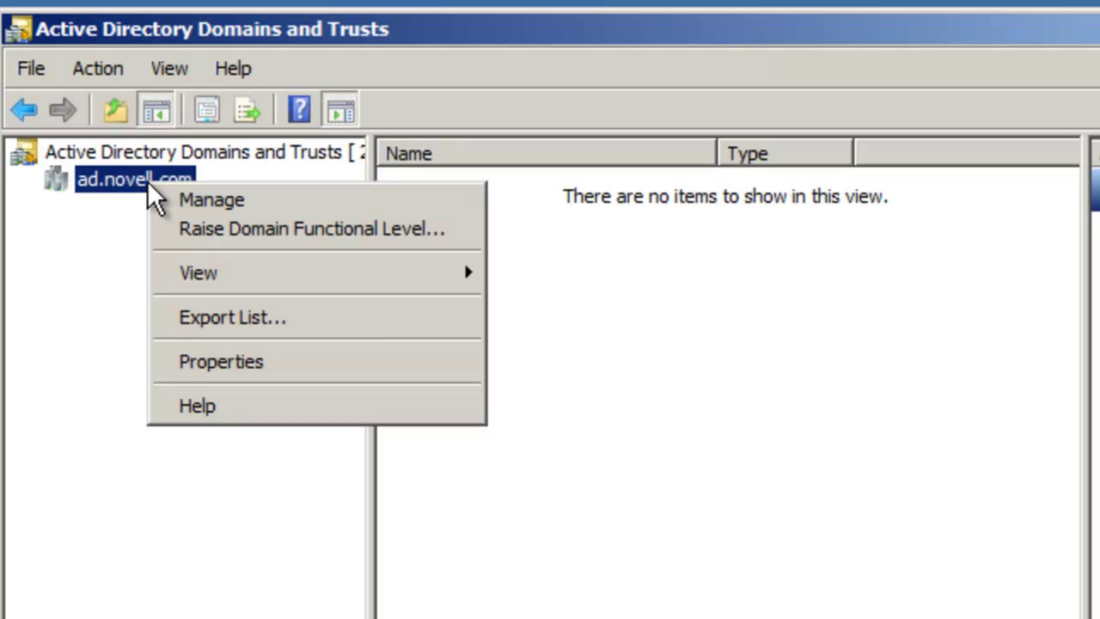
click(193, 230)
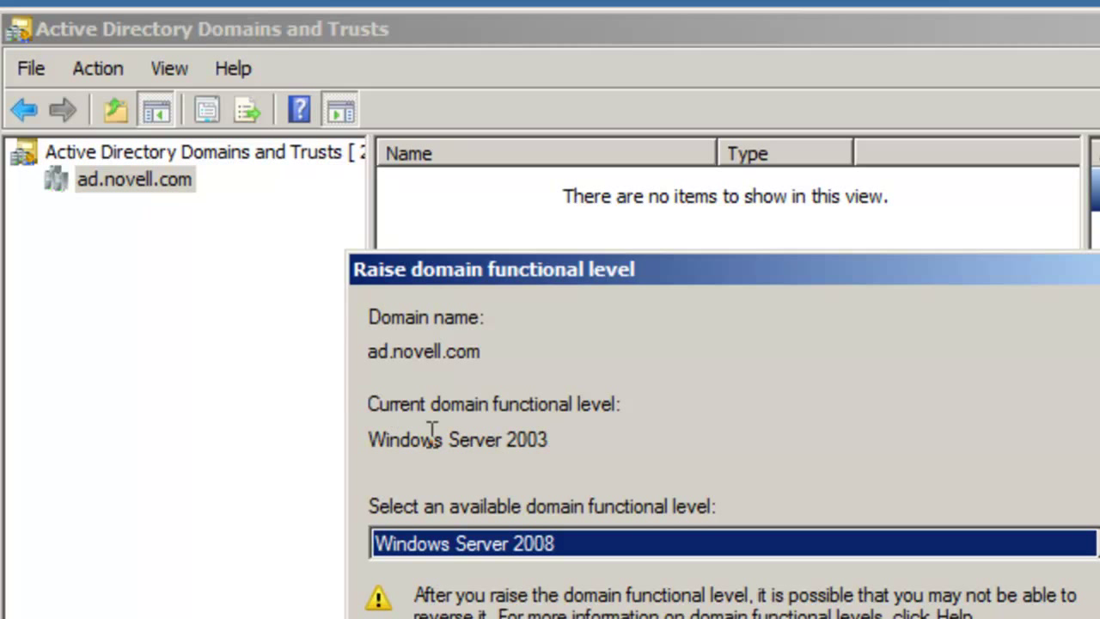
drag(499, 270, 176, 52)
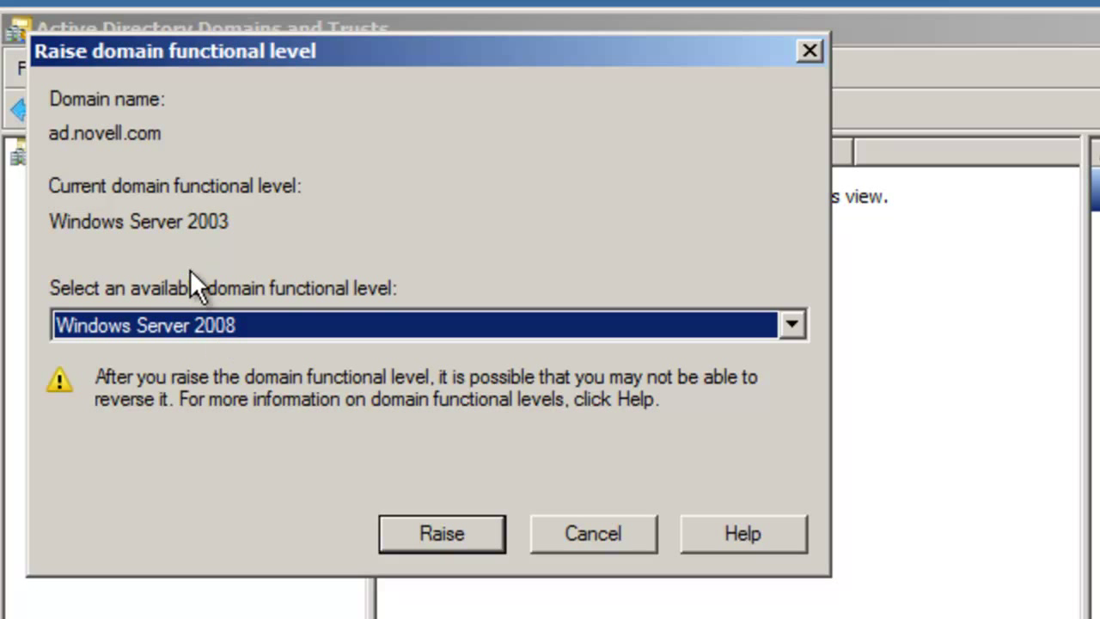
click(608, 534)
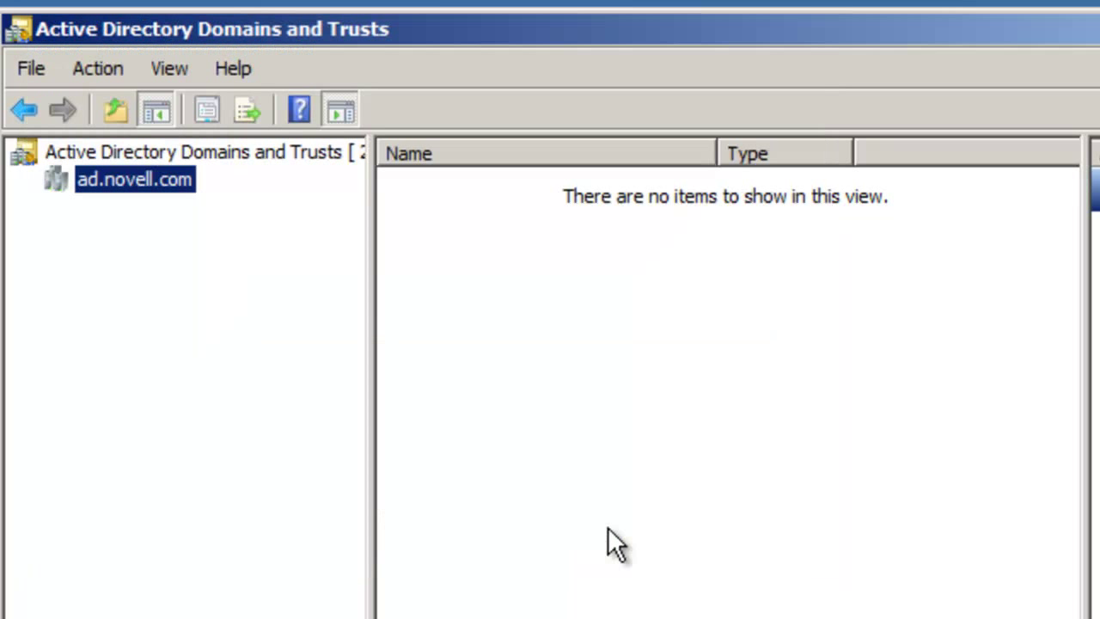
Open the properties of the ad.novell.com domain and view its trusts
right_click(152, 182)
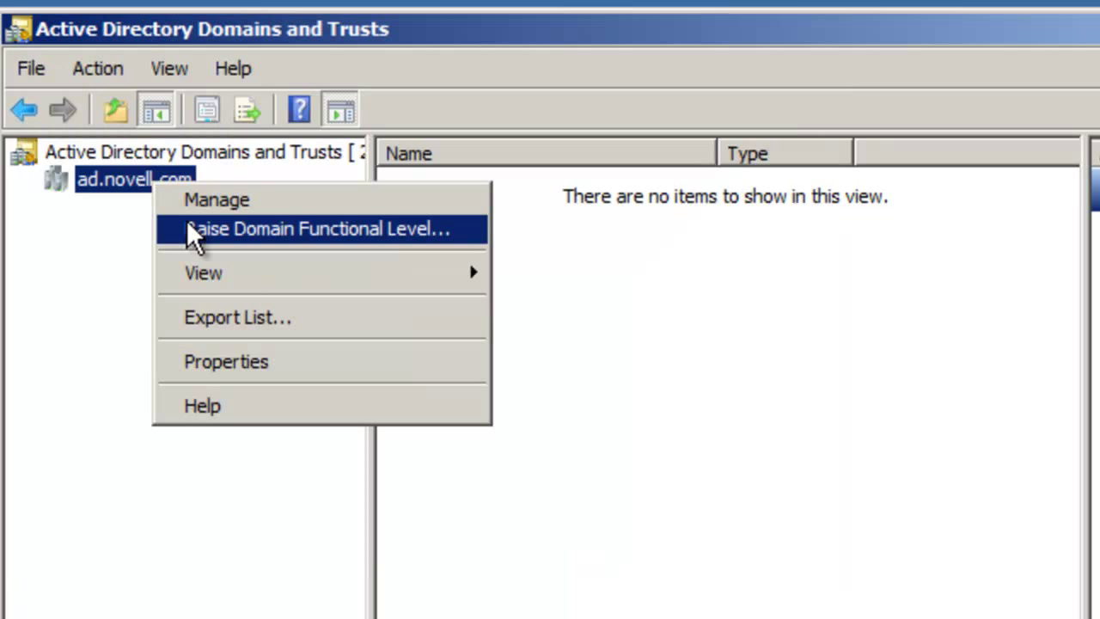
click(243, 366)
drag(521, 146, 243, 79)
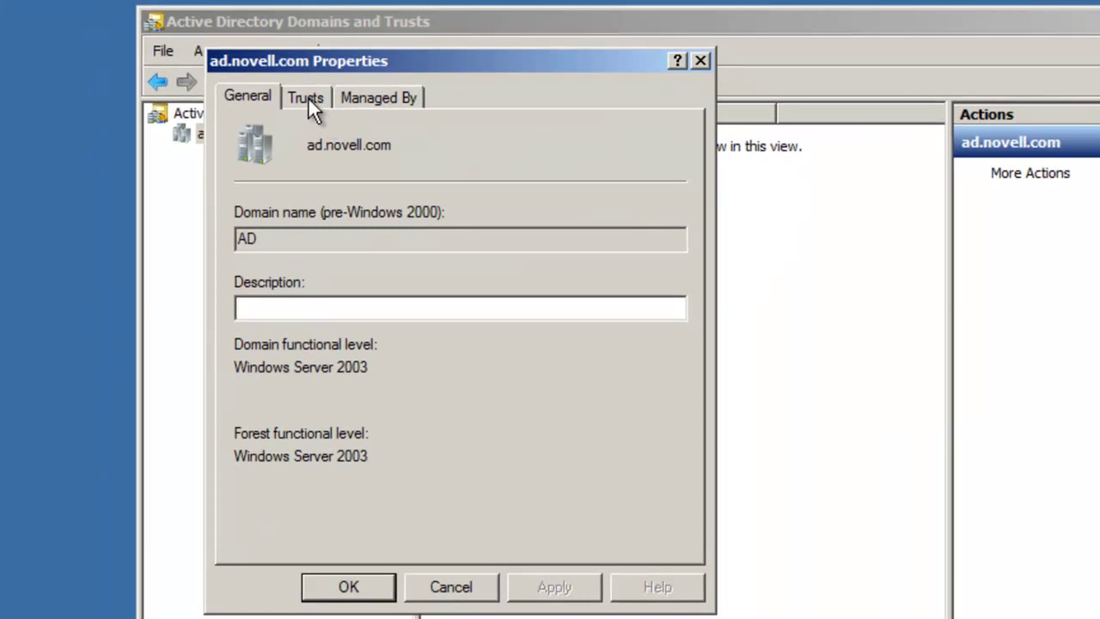
click(308, 97)
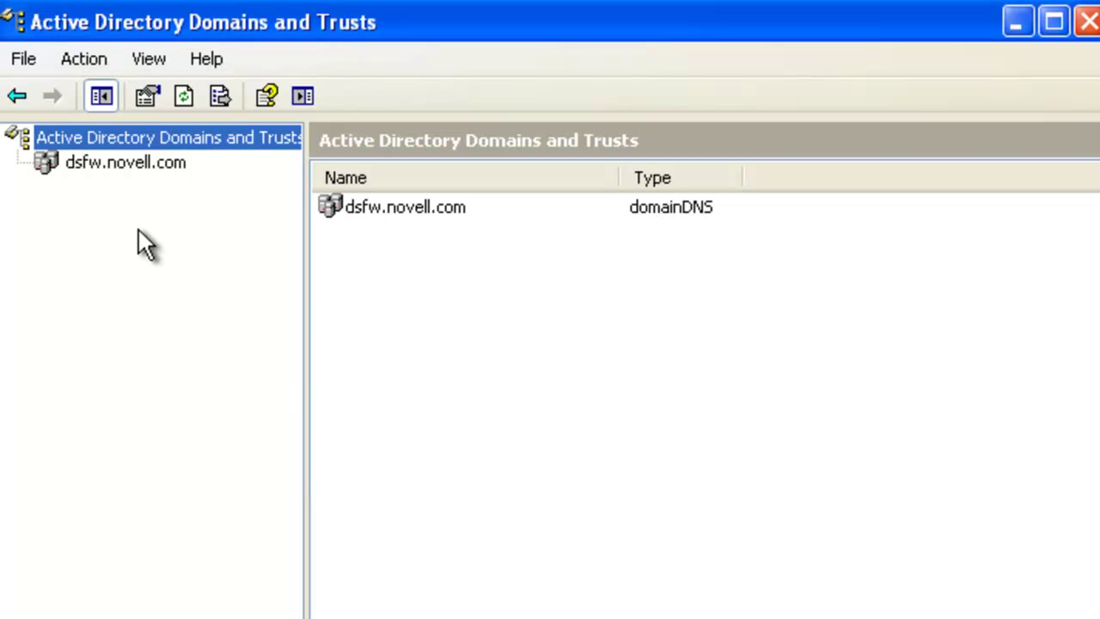
In Active Directory Domains and Trusts on the DSfW workstation, check the forest functional level of dsfw.novell.com and close the dialog
click(111, 162)
click(144, 137)
right_click(144, 138)
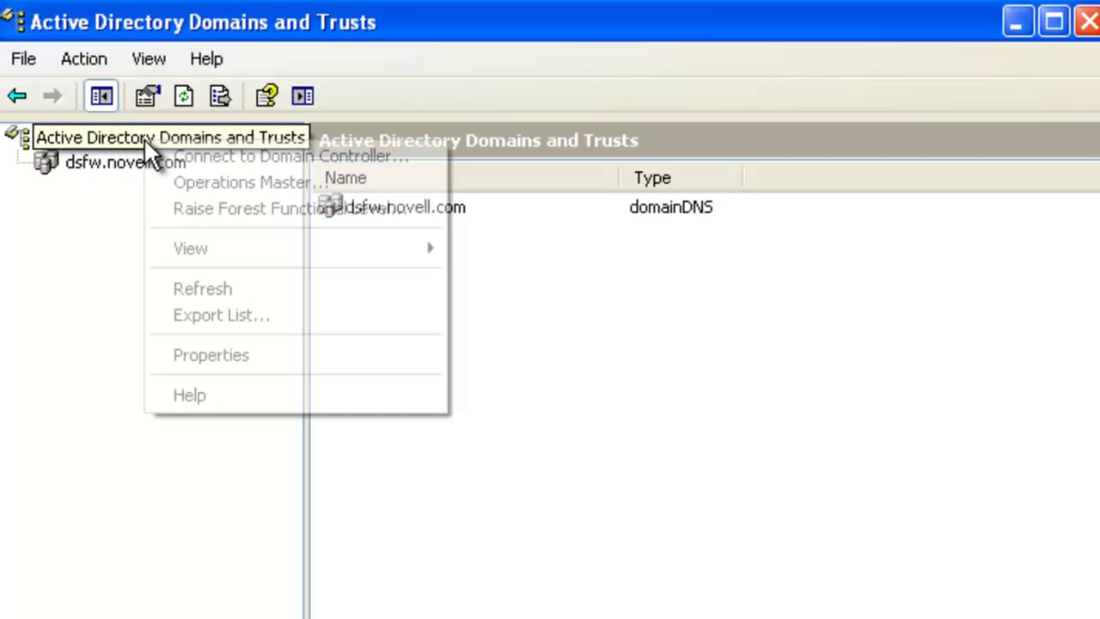
click(199, 211)
drag(333, 263, 284, 206)
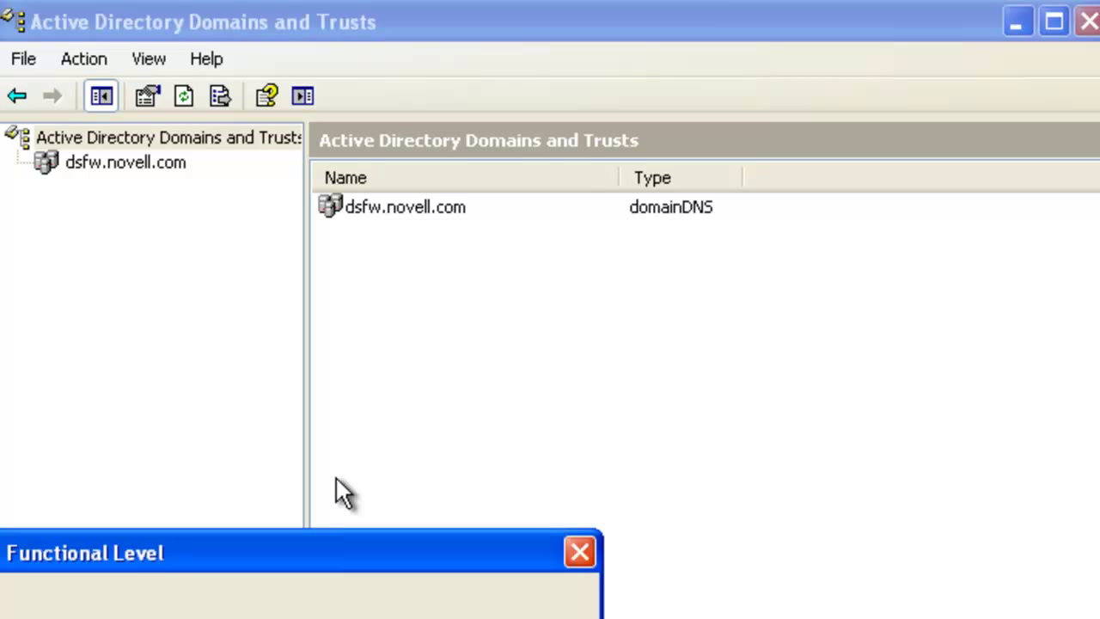
drag(312, 552, 429, 30)
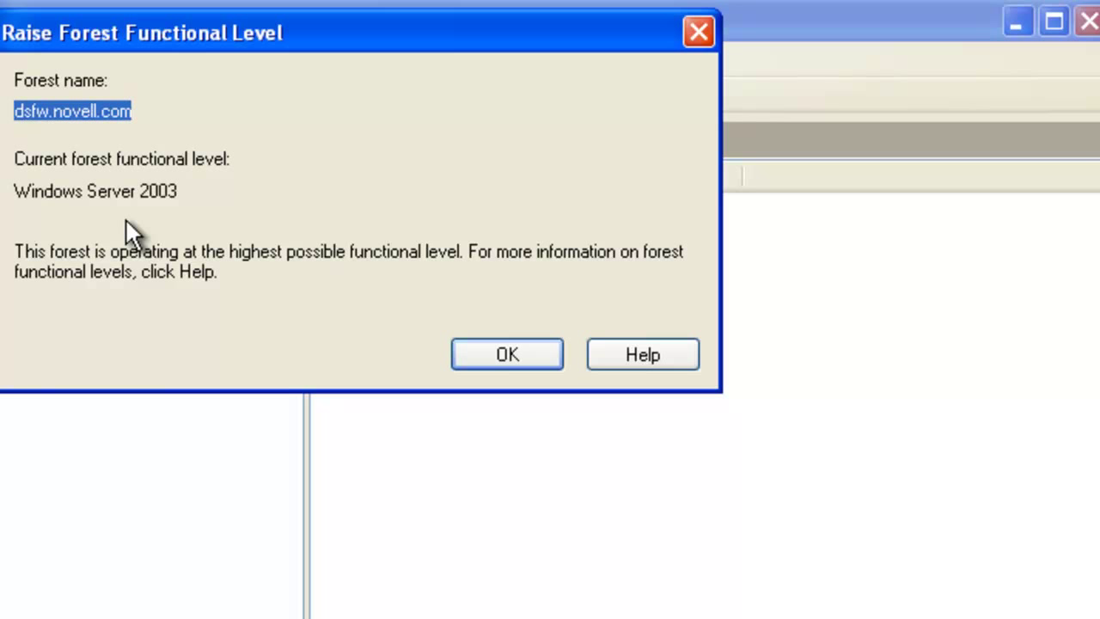
click(509, 351)
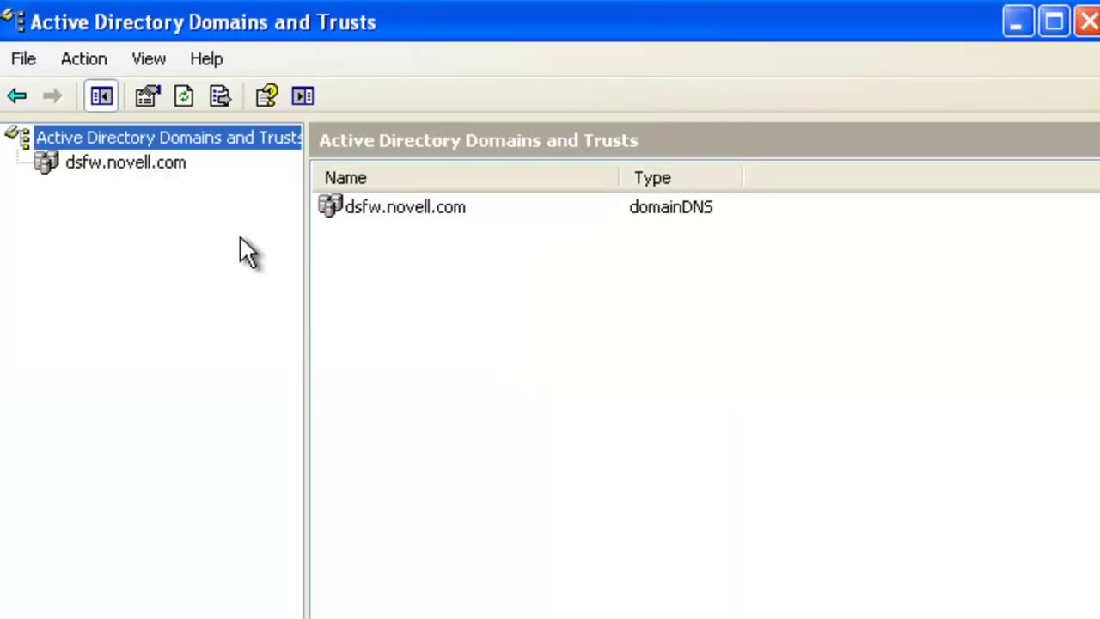
Check the domain functional level of dsfw.novell.com and close the dialog
click(129, 163)
right_click(131, 162)
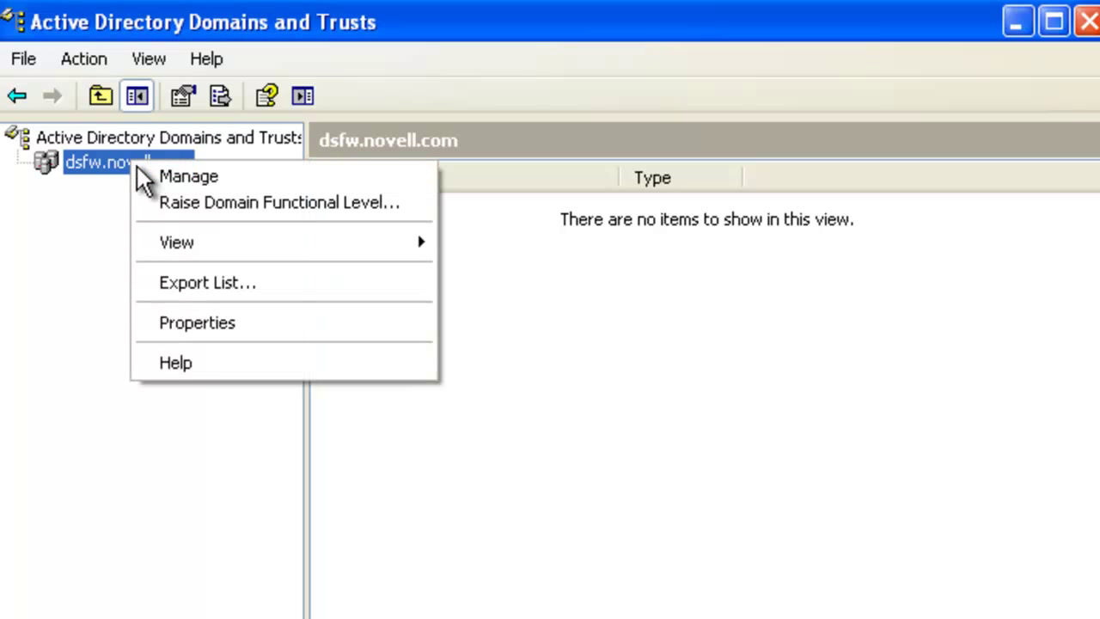
click(191, 203)
drag(364, 270, 208, 35)
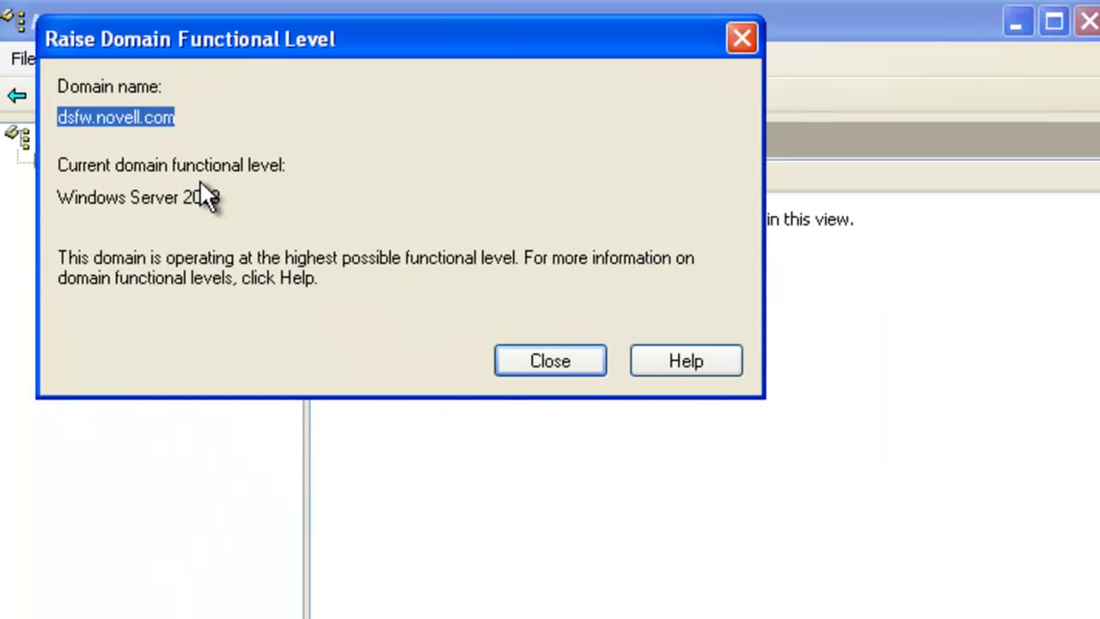
click(539, 359)
Open the trust settings in the dsfw.novell.com domain properties, start the New Trust Wizard, and continue past its welcome page
right_click(155, 163)
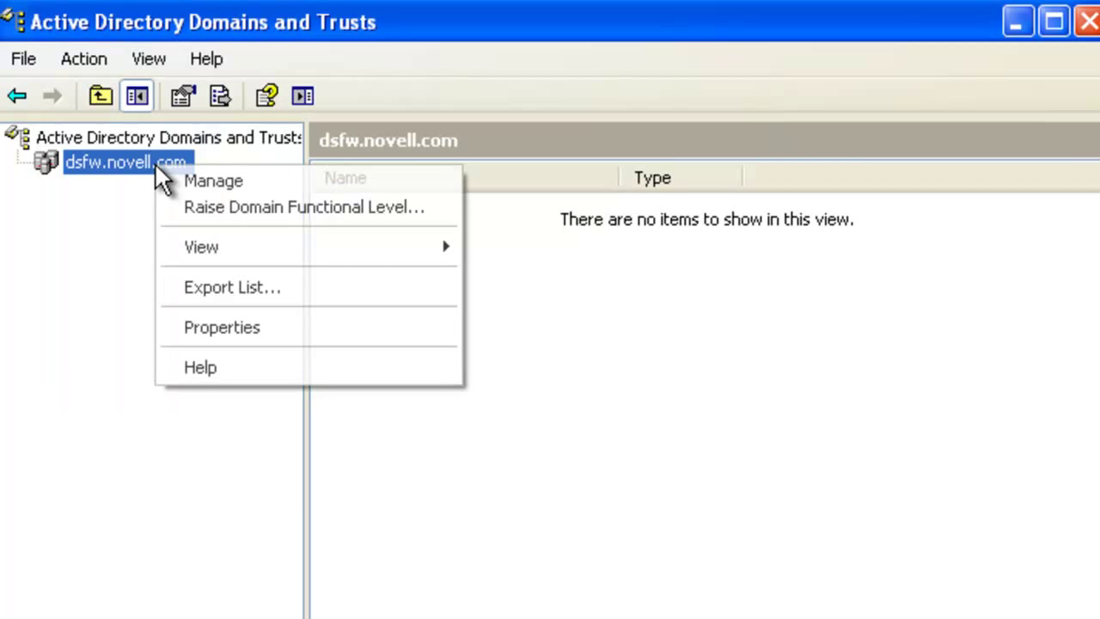
click(226, 326)
drag(377, 103, 190, 30)
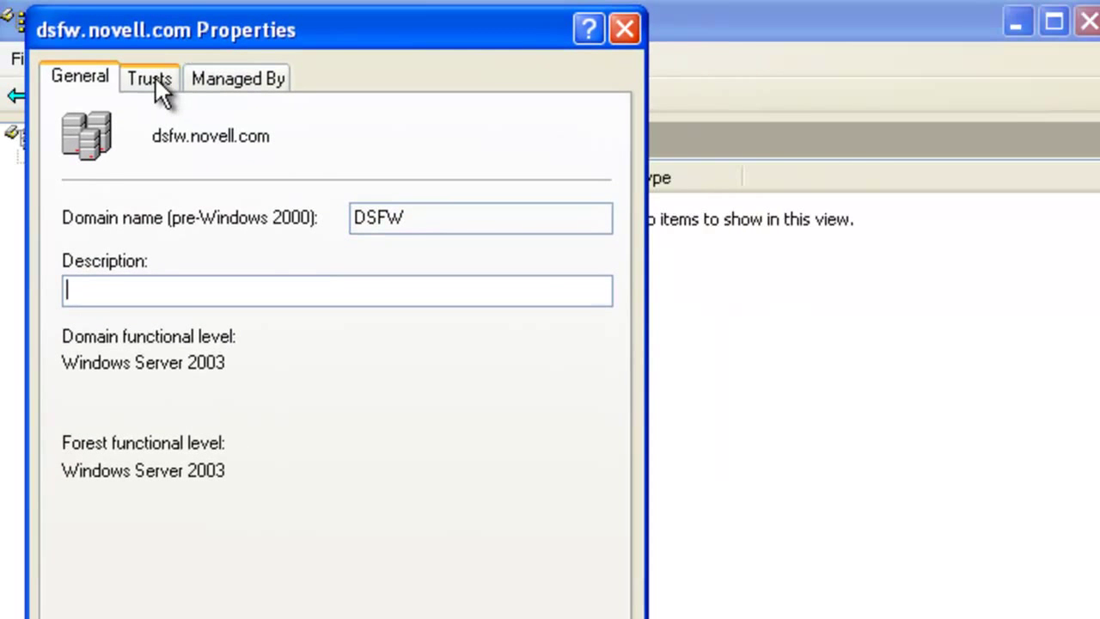
click(157, 77)
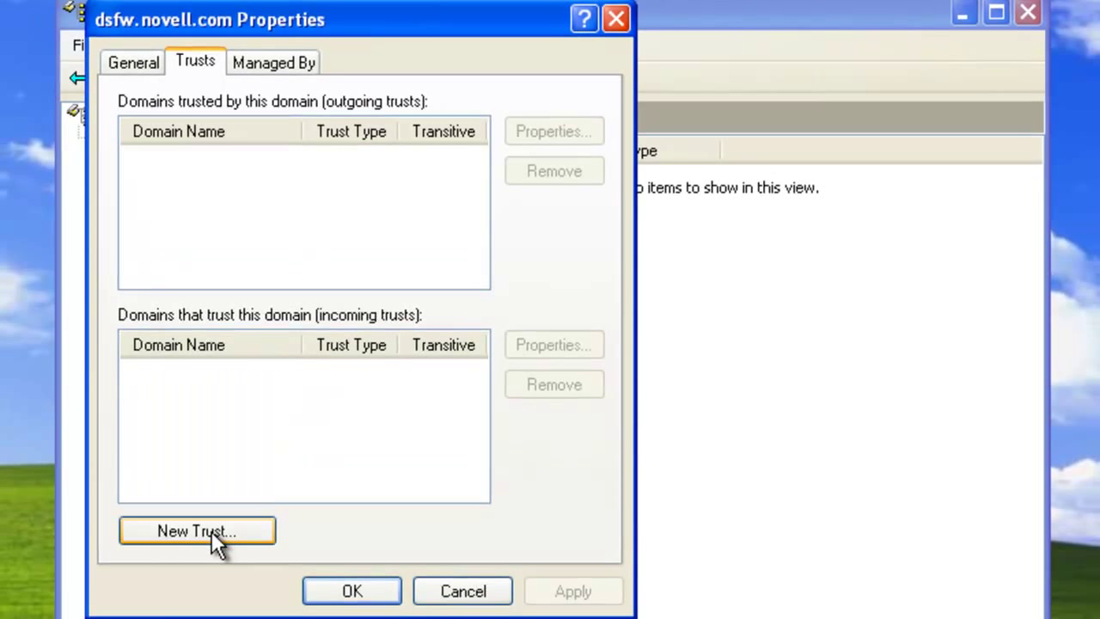
click(211, 531)
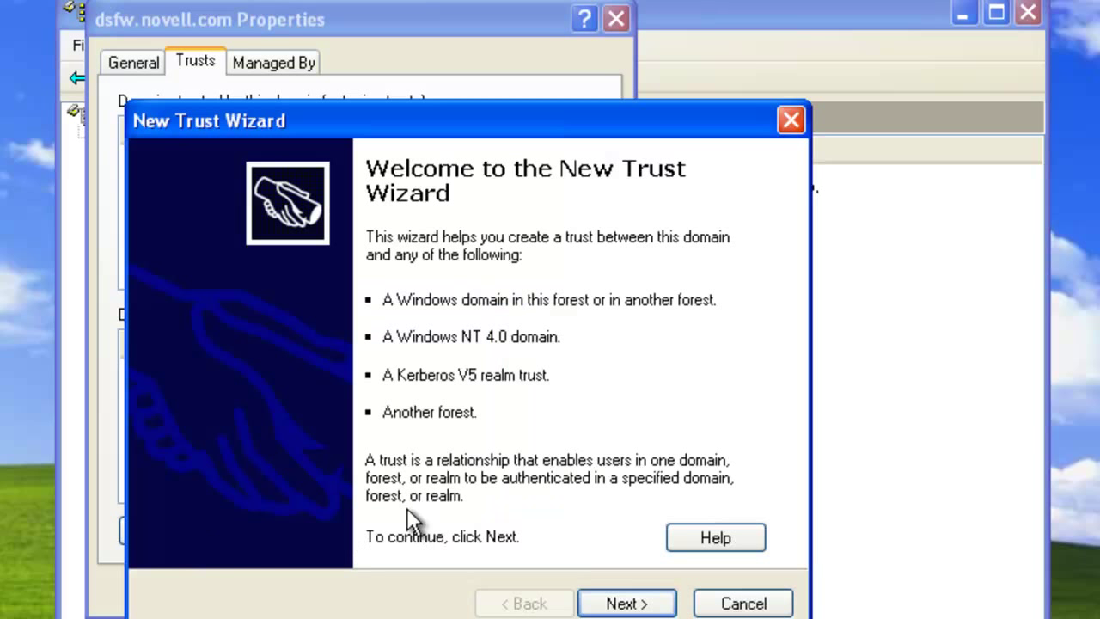
drag(437, 115, 397, 12)
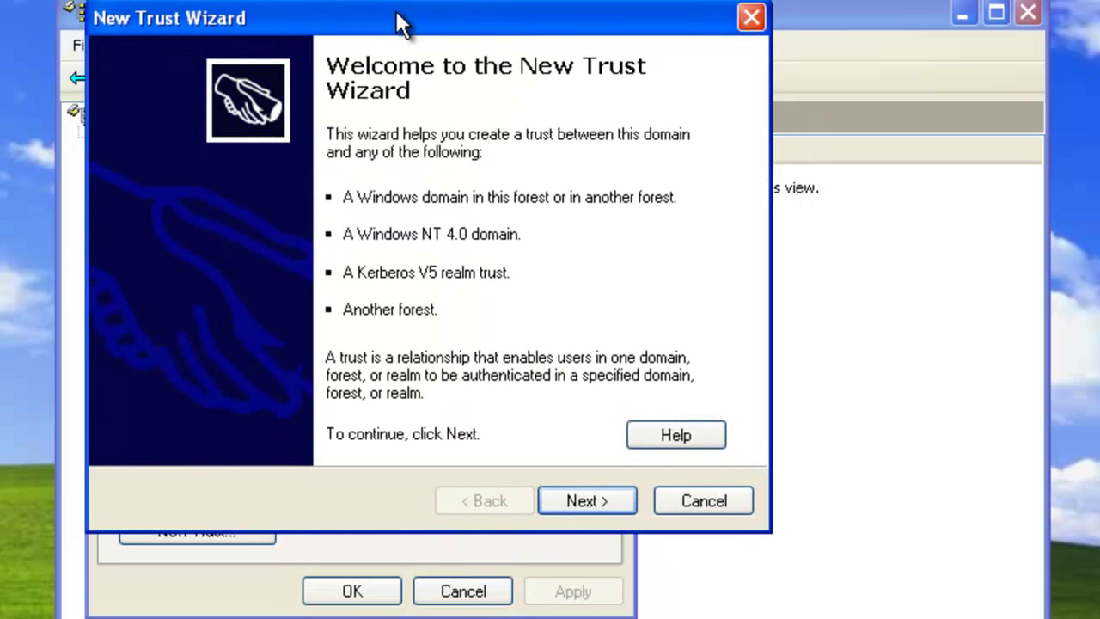
click(581, 496)
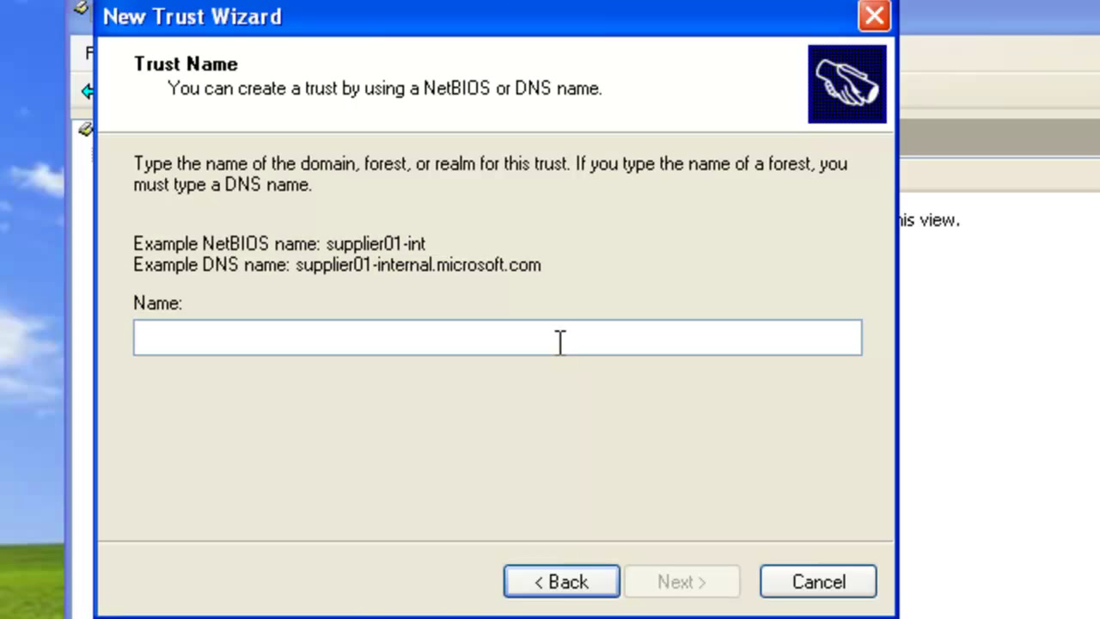
Enter ad.novell.com as the trust name, choose Forest trust as the trust type, and continue to the trust direction
text(ad.novell.com)
click(678, 582)
click(266, 302)
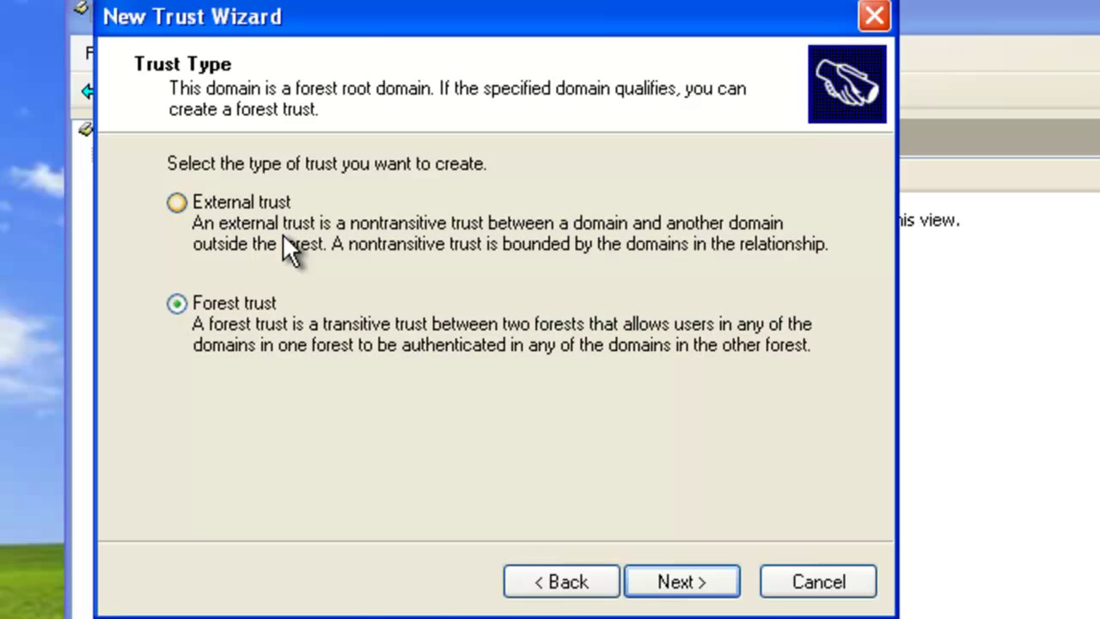
click(692, 578)
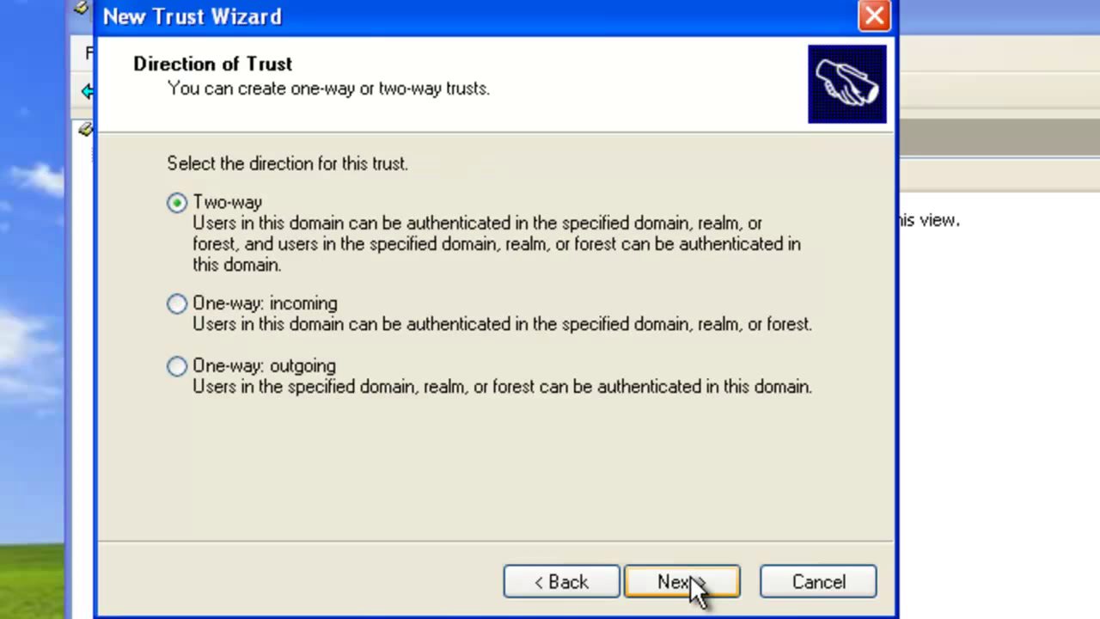
Set the trust direction to Two-way and create the trust for both this domain and the specified domain
click(692, 582)
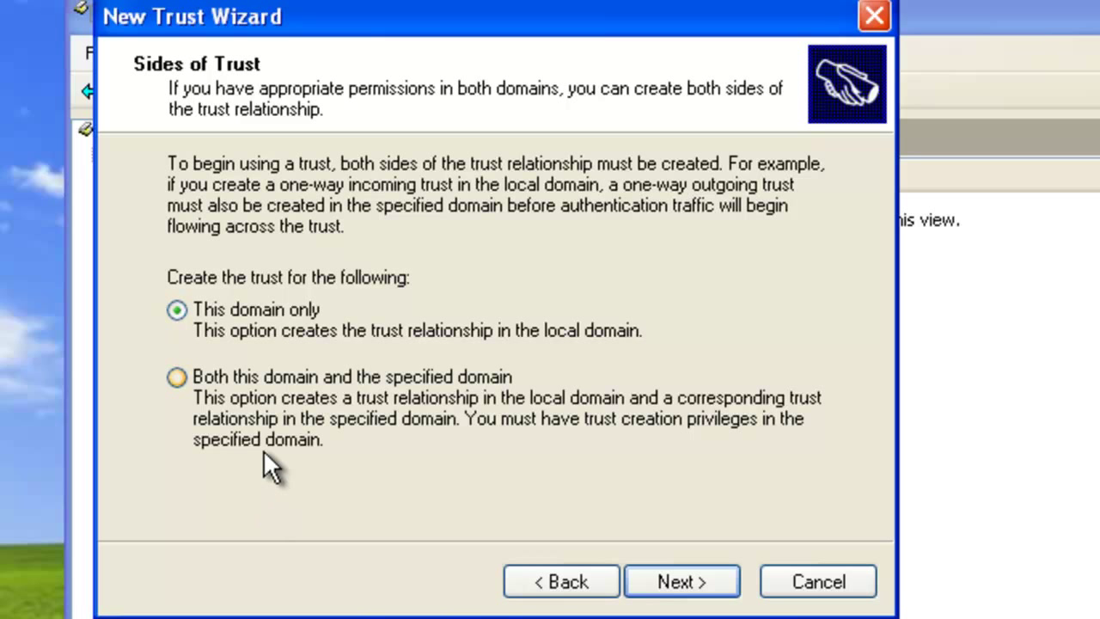
click(276, 386)
click(693, 578)
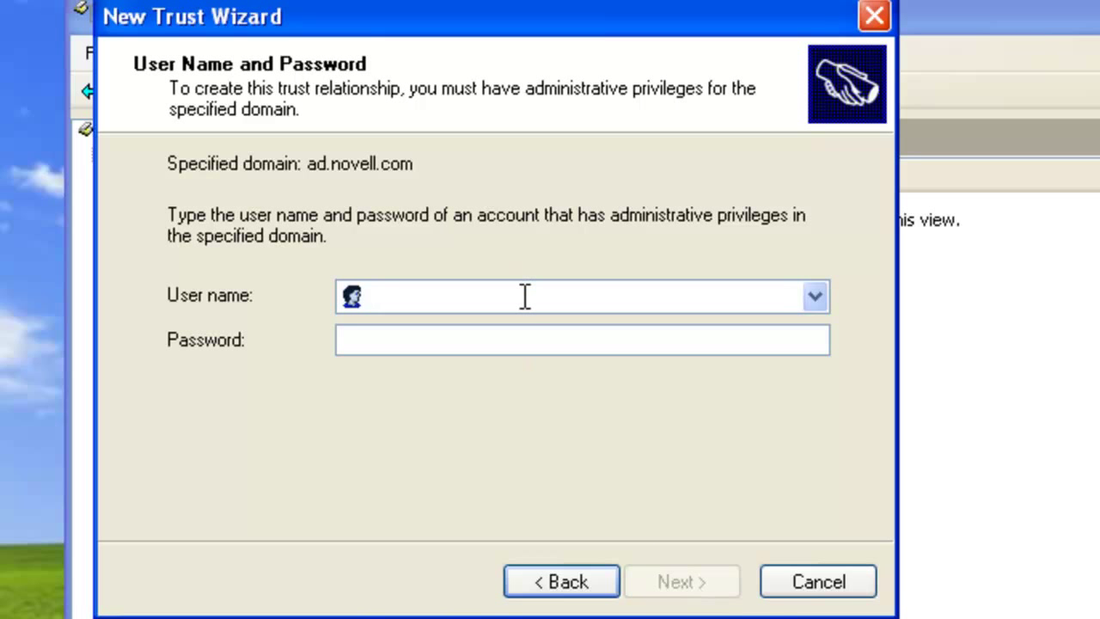
Enter administrator as the ad.novell.com user name, fill in the account password, and continue to the authentication level
text(administrator)
key(Tab)
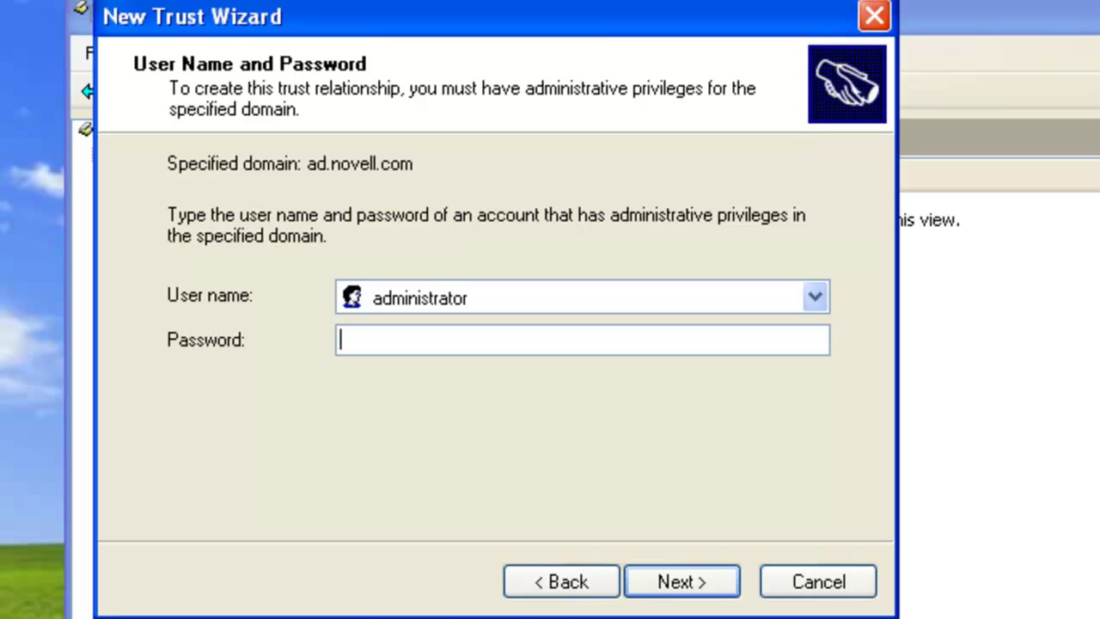
text(•••••••••)
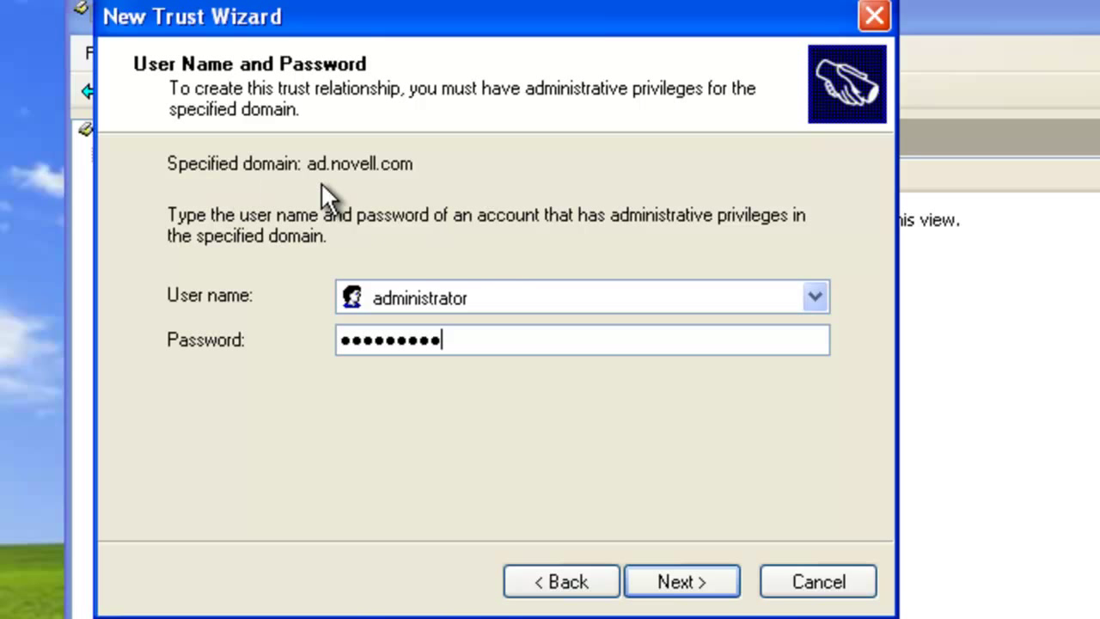
click(701, 581)
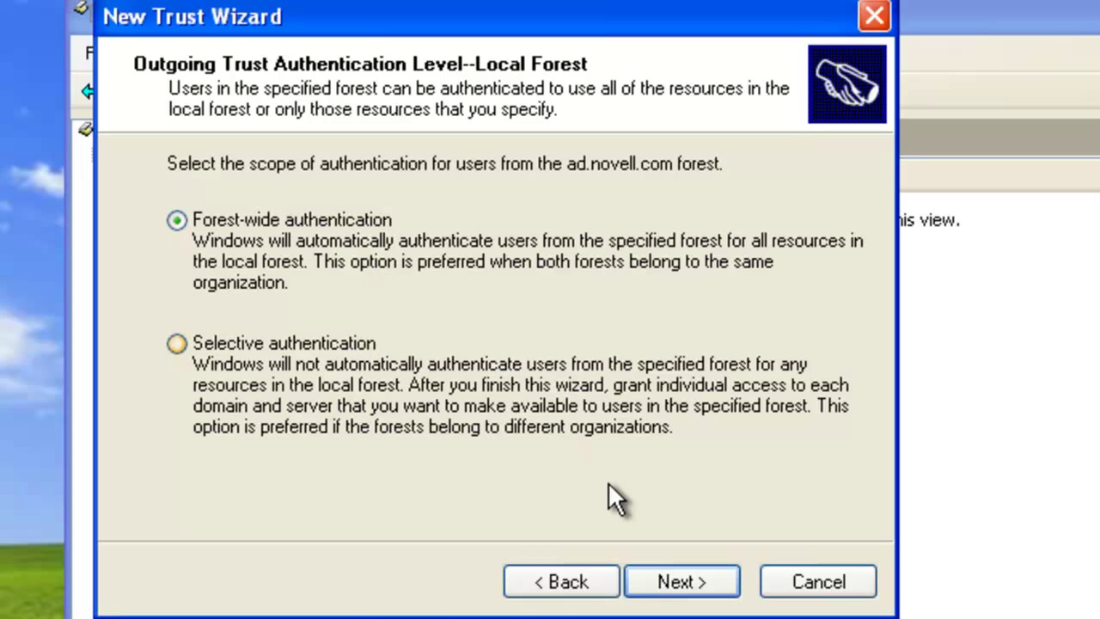
Use forest-wide authentication for both the local and the specified forest, accept the trust selections, and create the trust
click(680, 579)
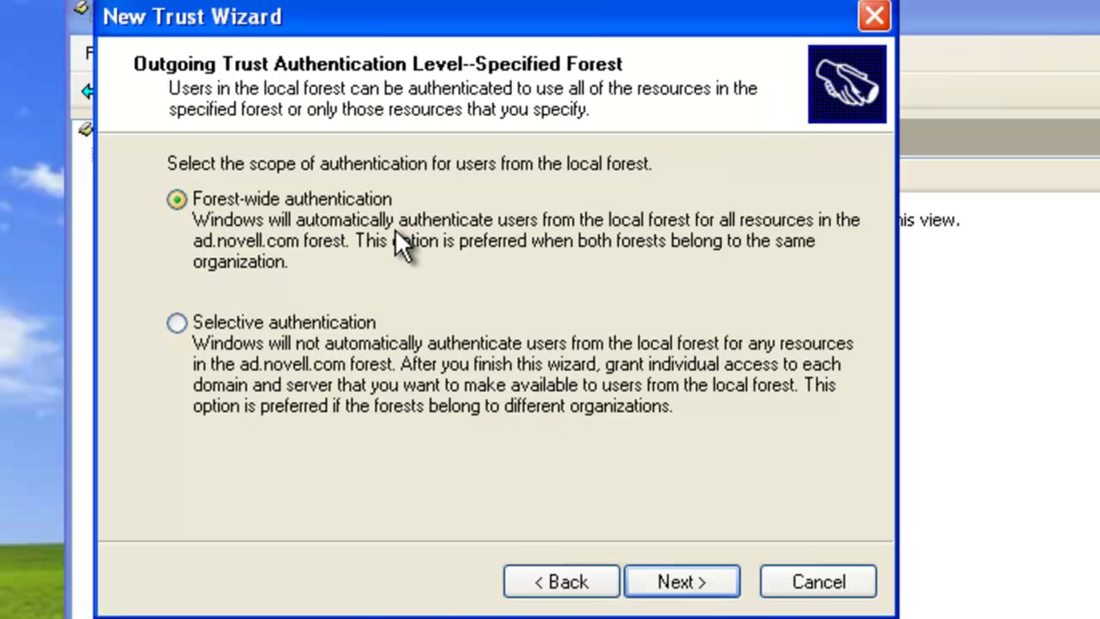
click(592, 582)
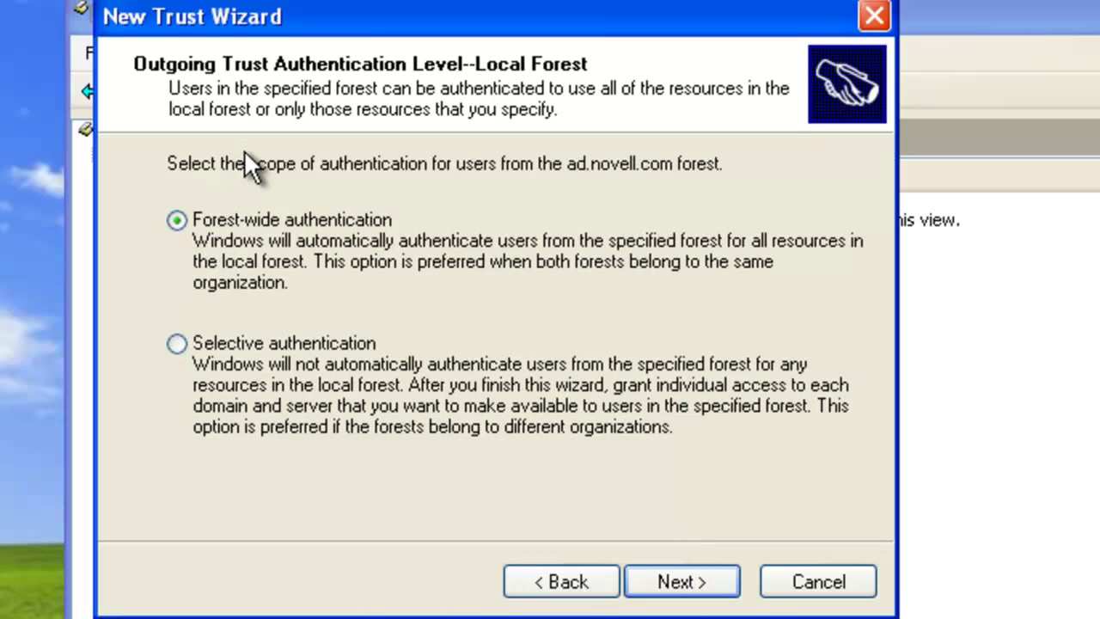
click(694, 584)
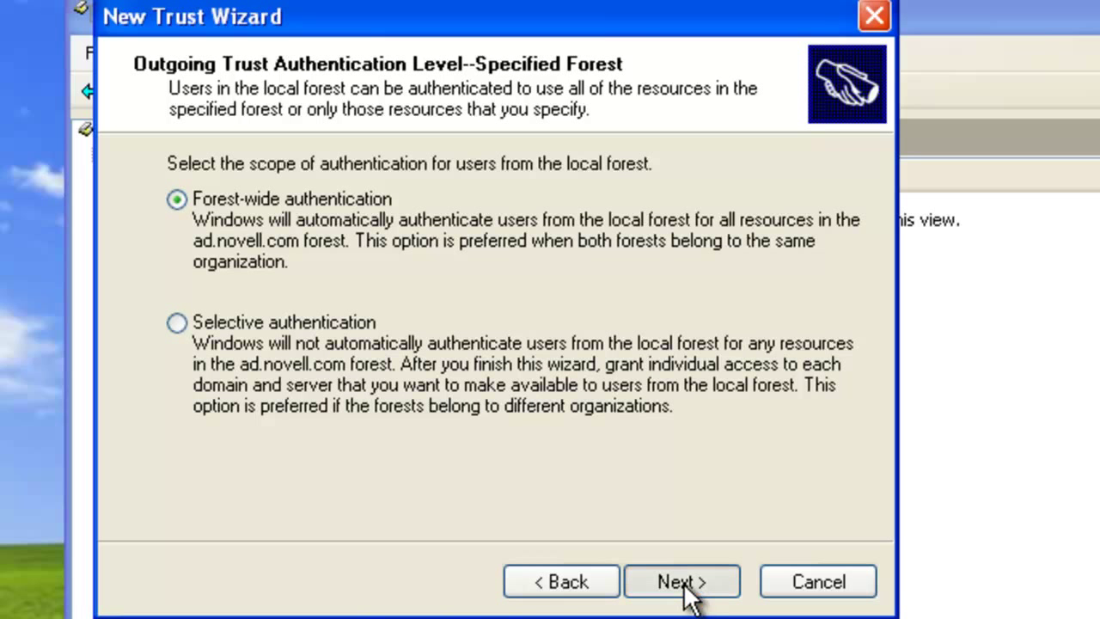
click(691, 592)
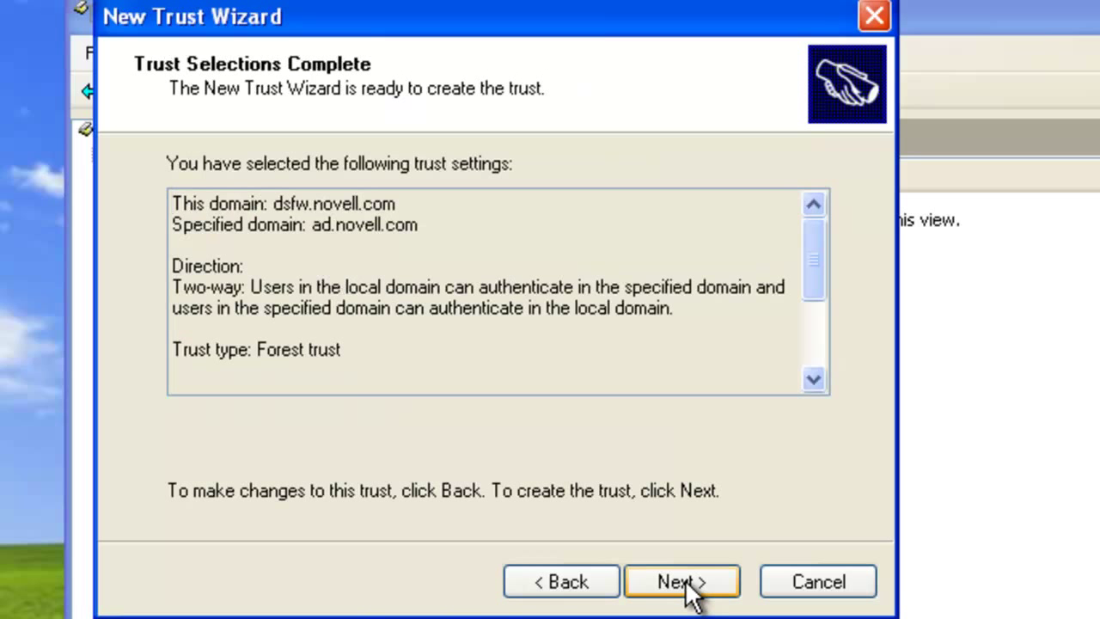
click(692, 586)
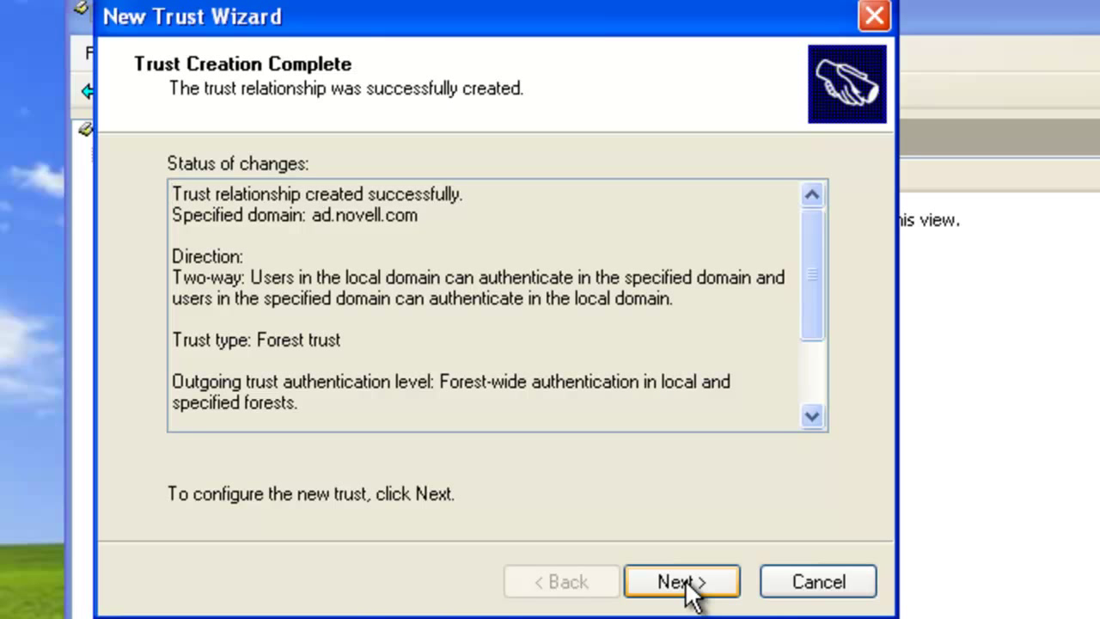
Confirm both the outgoing and the incoming trust and finish the New Trust Wizard
click(687, 584)
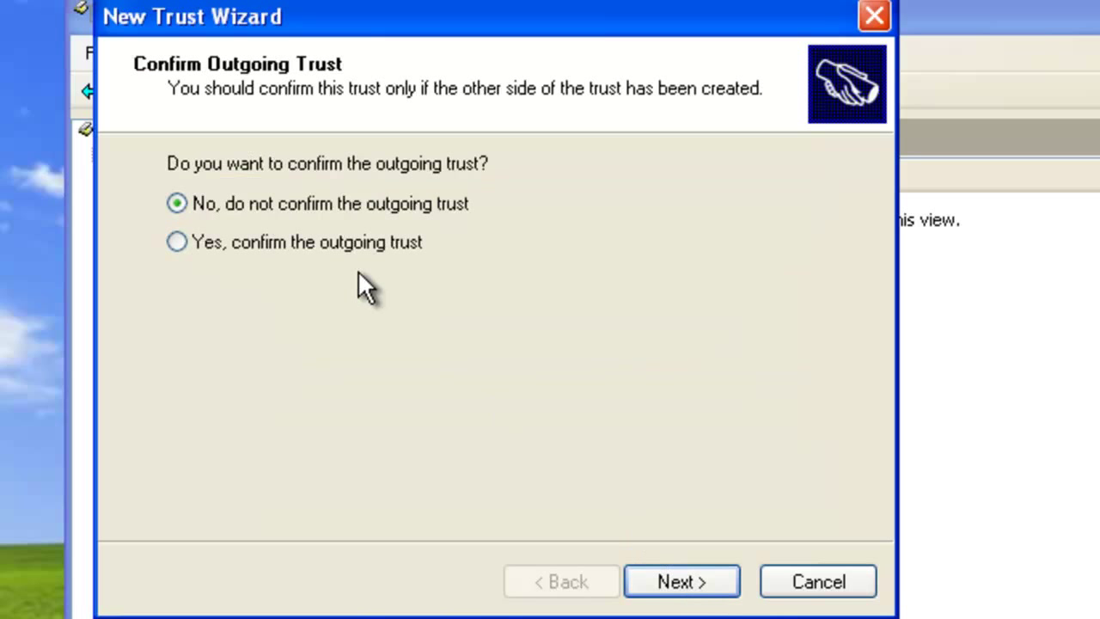
click(357, 241)
click(683, 582)
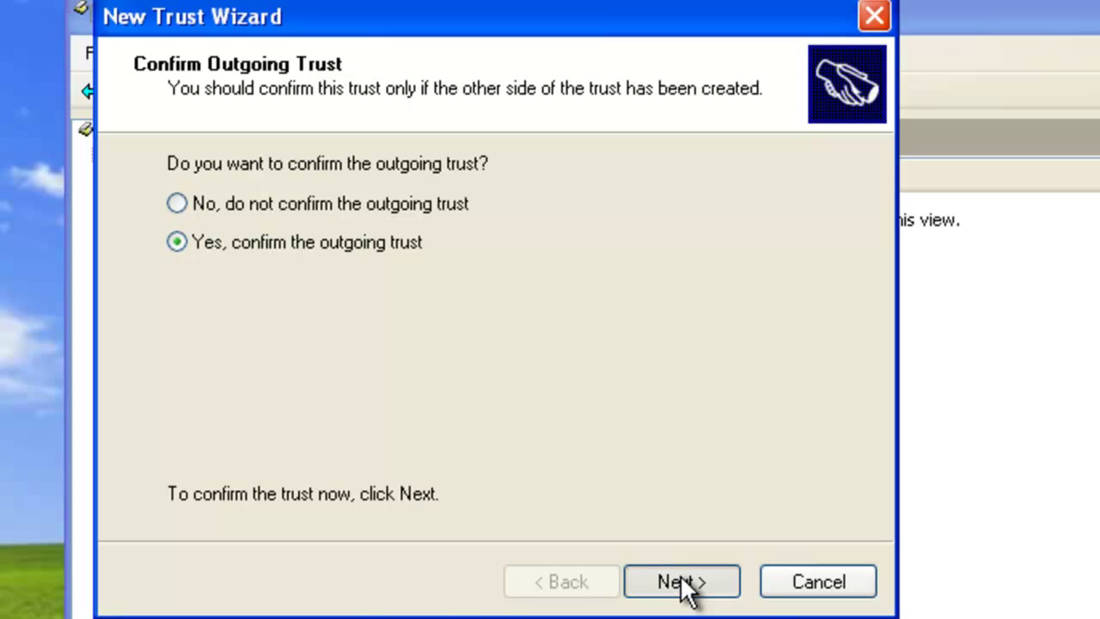
click(357, 244)
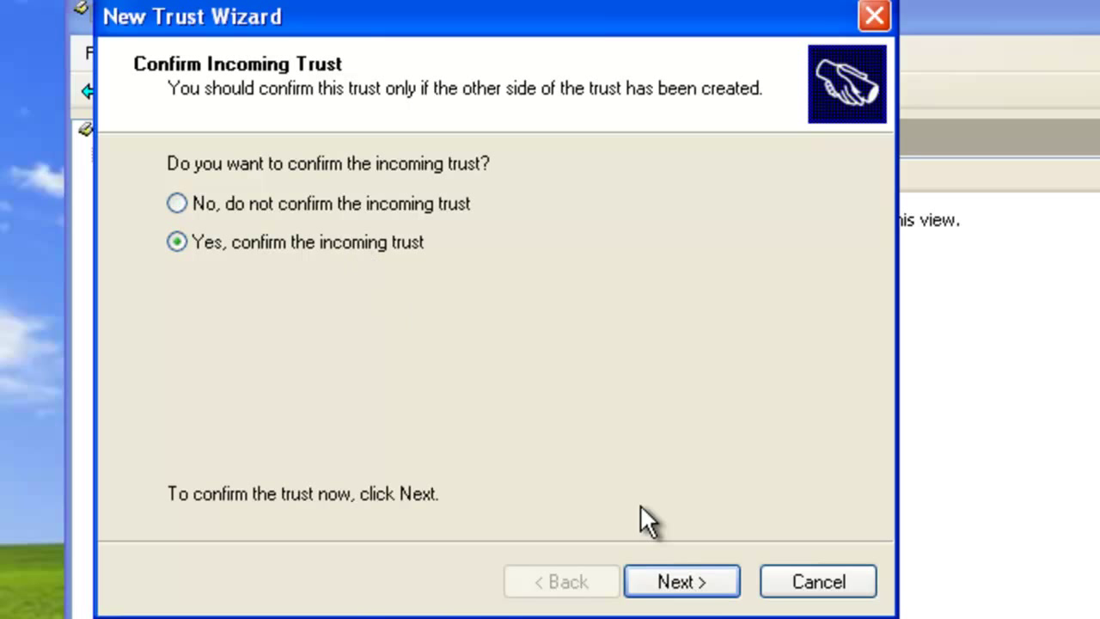
click(688, 581)
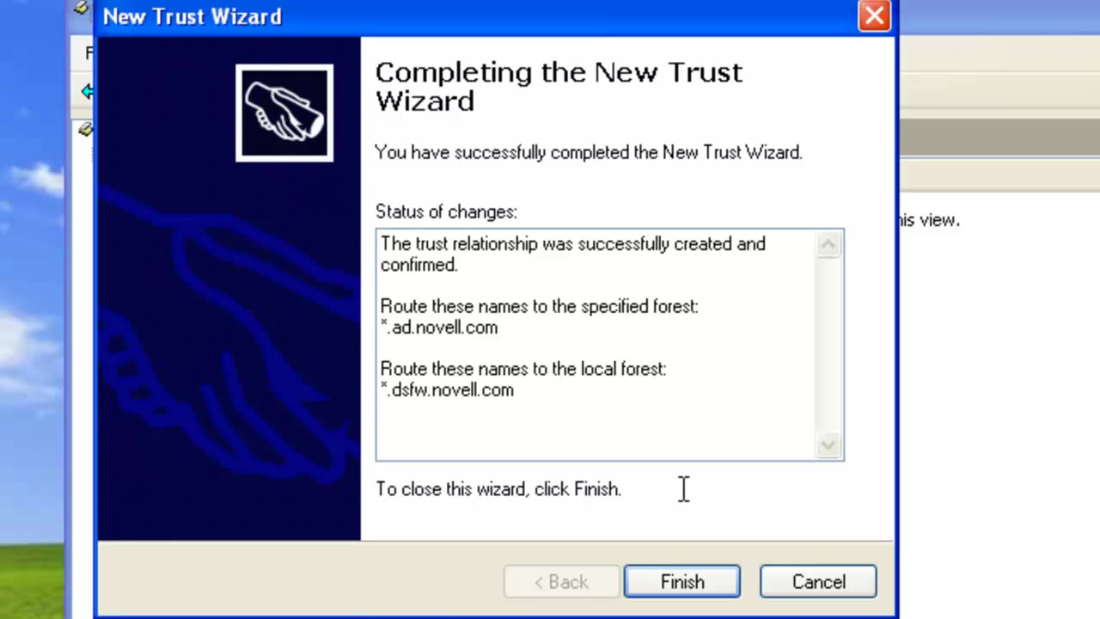
click(706, 588)
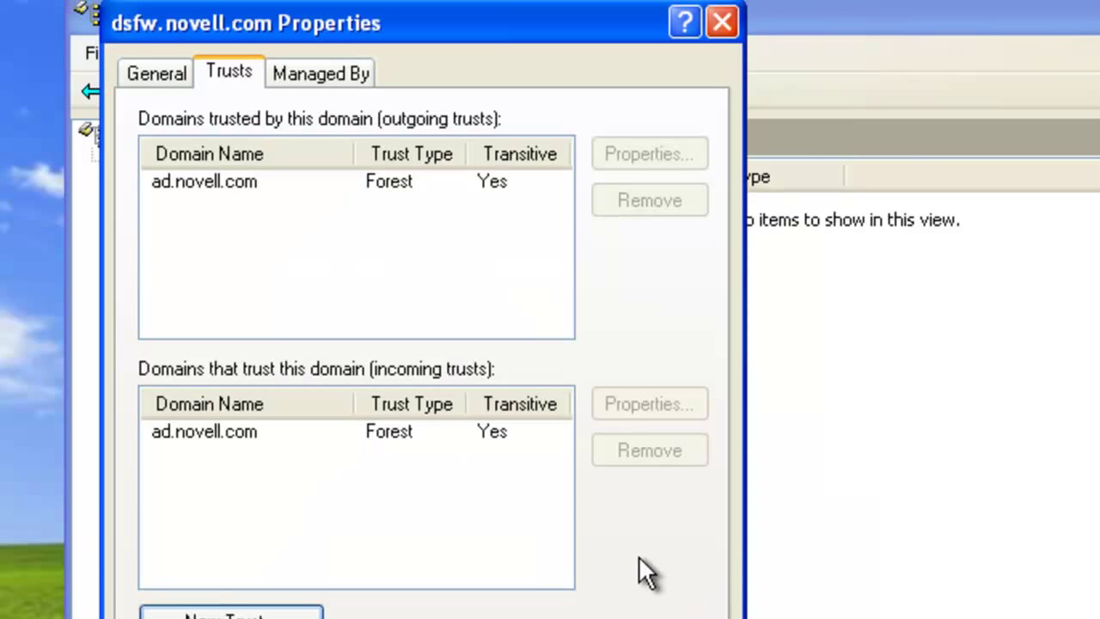
Check the ad.novell.com entries under outgoing and incoming trusts in the dsfw.novell.com properties
click(245, 432)
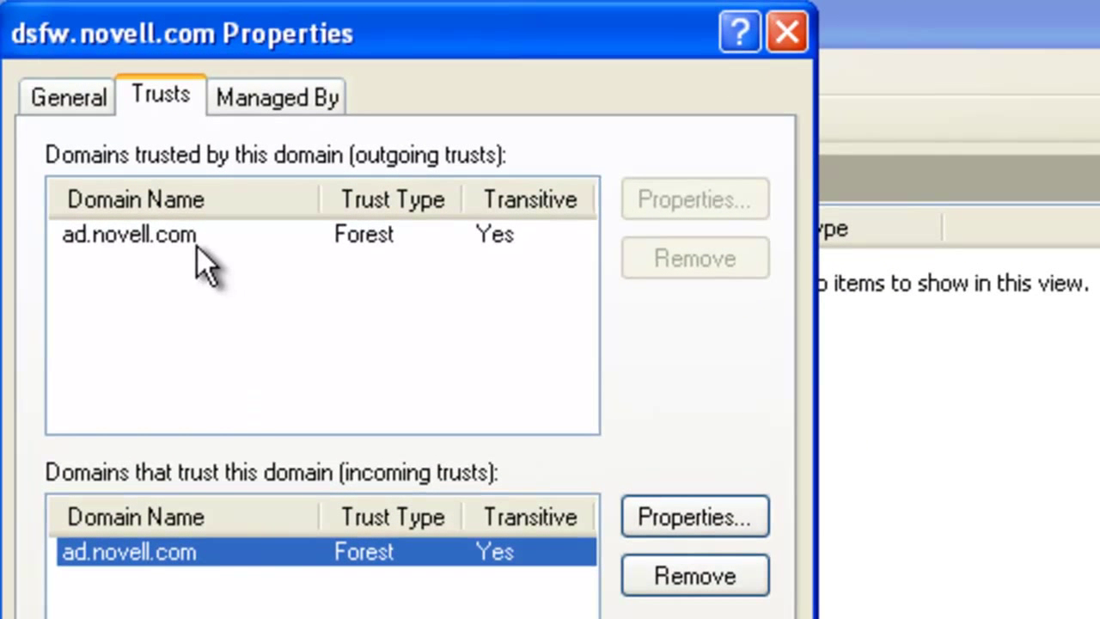
click(196, 245)
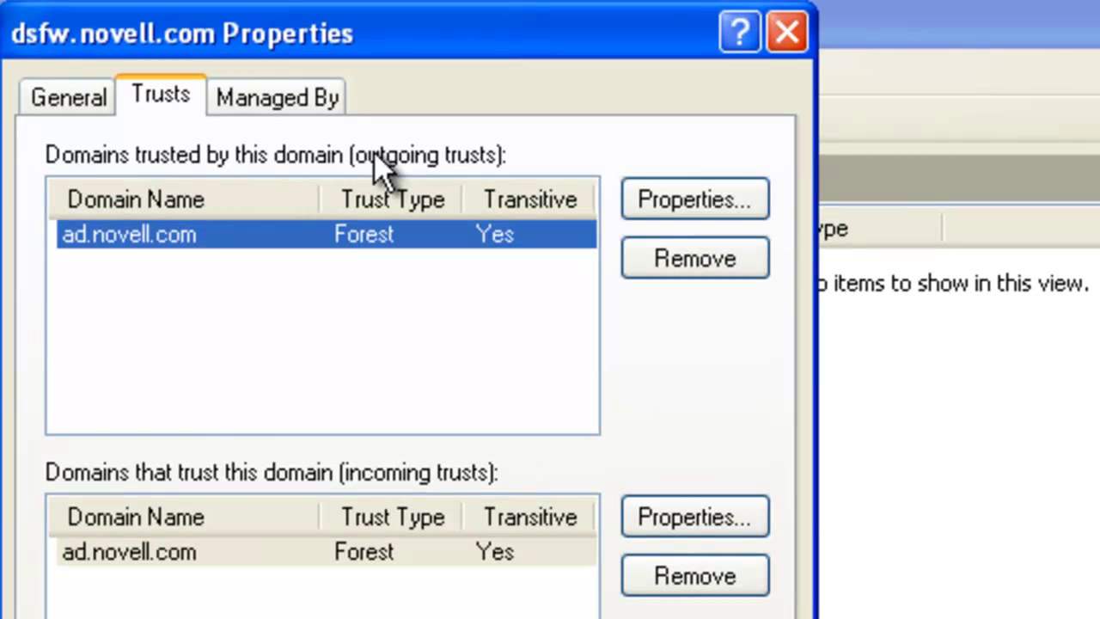
click(213, 554)
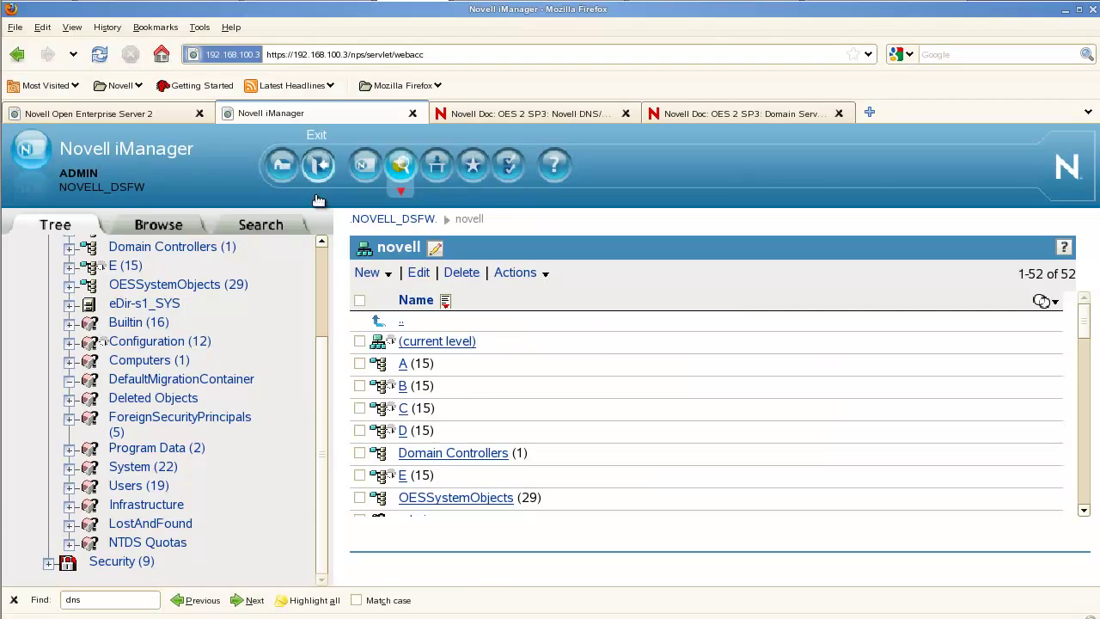
In Novell iManager in Firefox, reload the object view, expand the novell container, and look through its Users container for the trust account
click(400, 166)
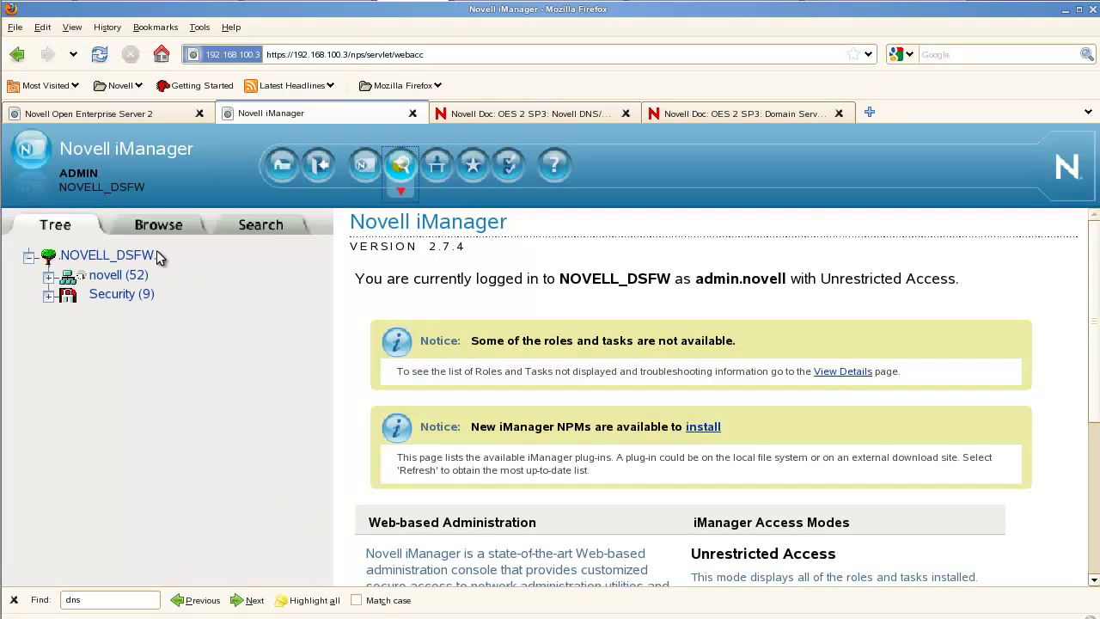
click(47, 276)
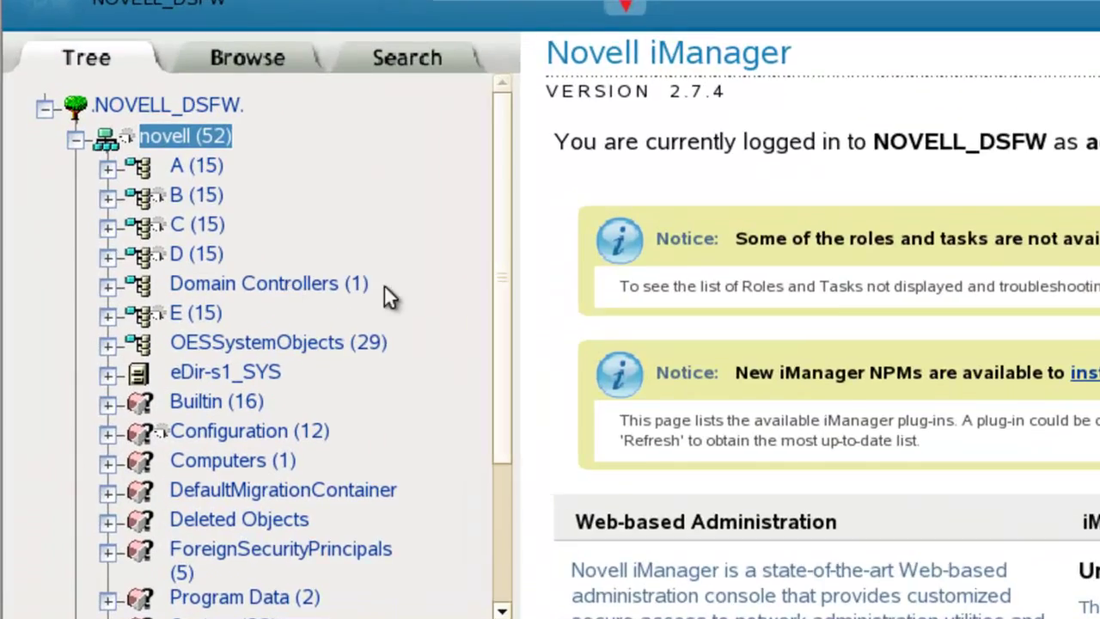
scroll(343, 344, down, 3)
scroll(541, 385, down, 1)
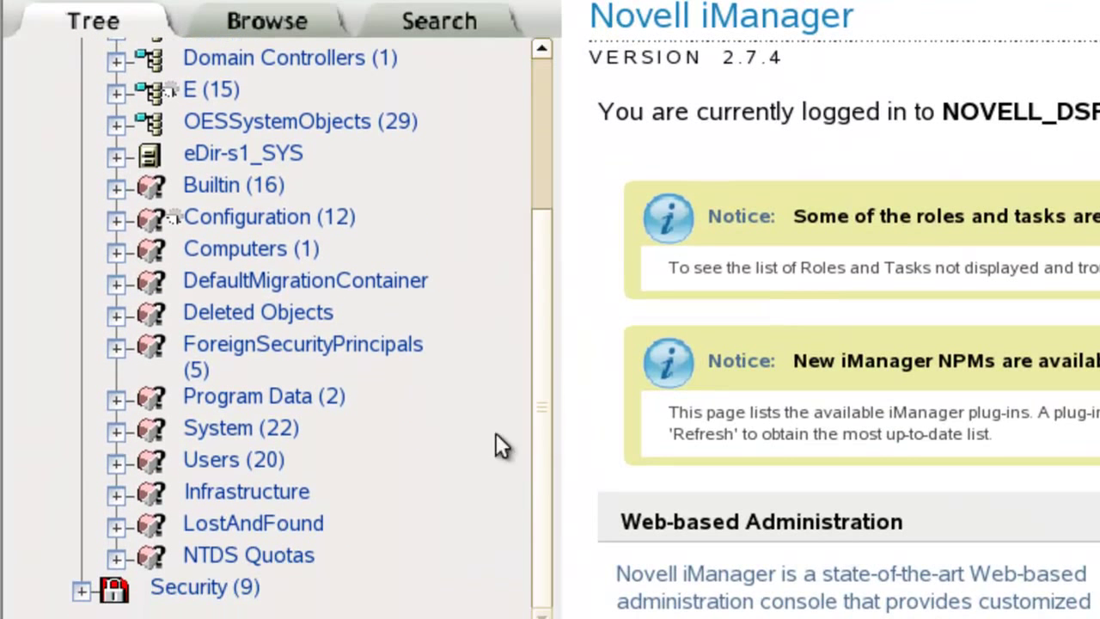
click(215, 464)
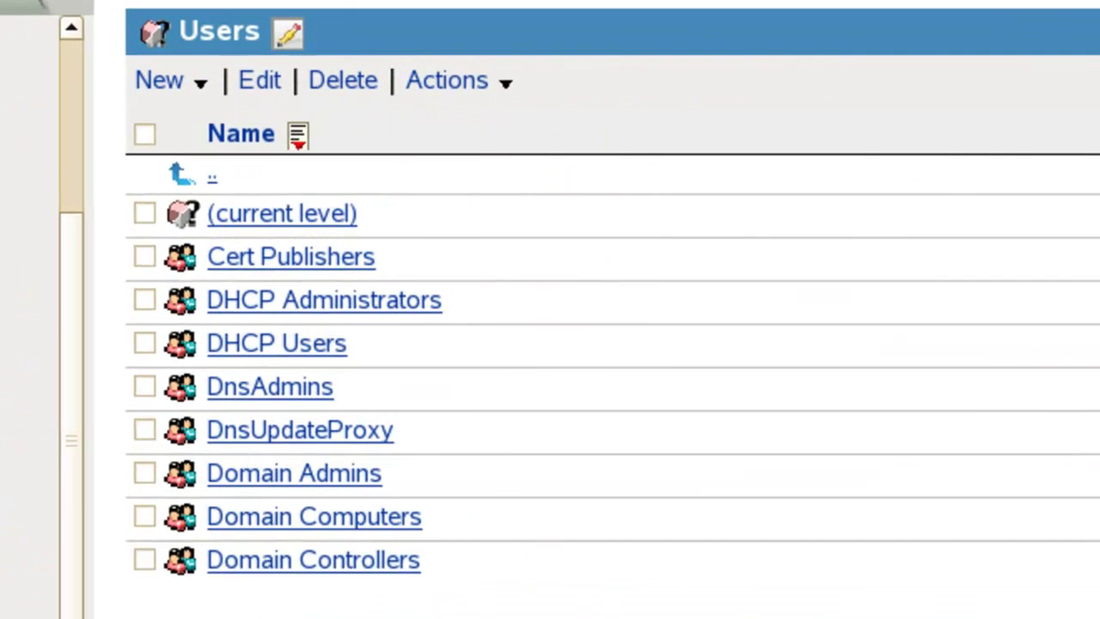
scroll(842, 361, down, 5)
scroll(558, 343, down, 2)
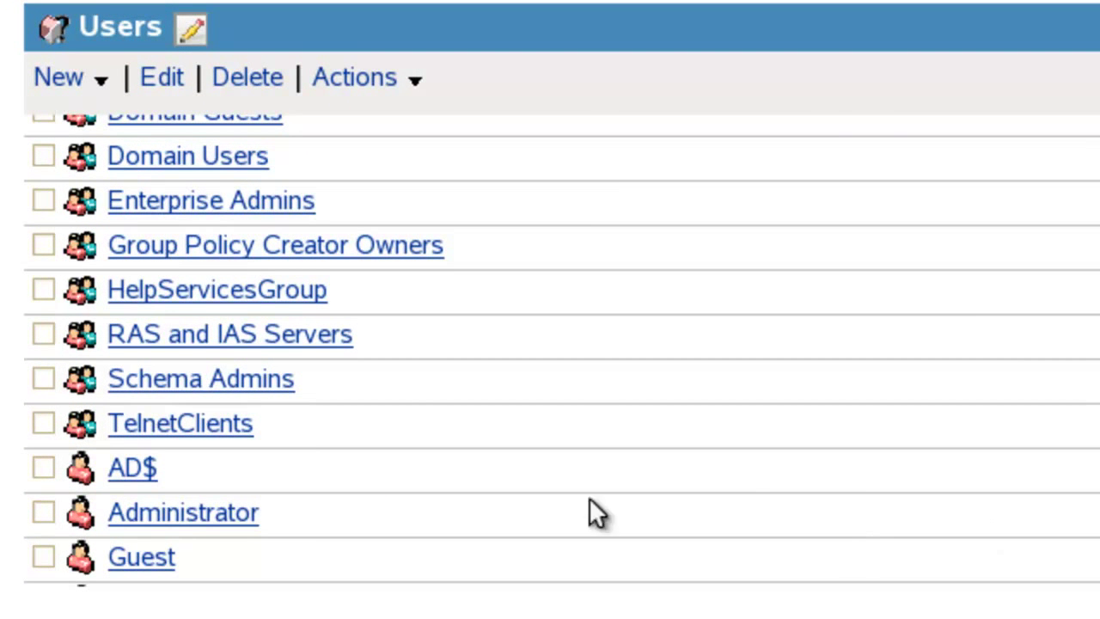